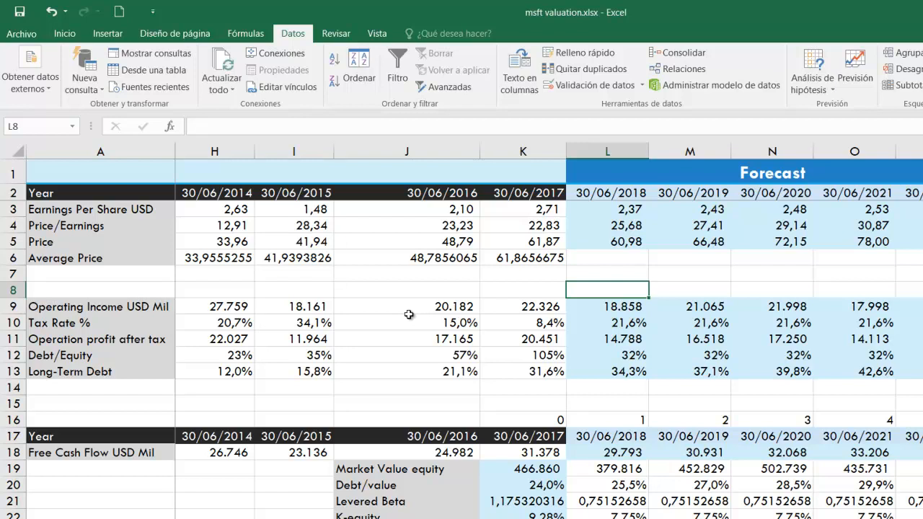
{"action": "left_click", "coordinate": [604, 172]}
{"action": "left_click_drag", "start_coordinate": [538, 129], "coordinate": [616, 384]}
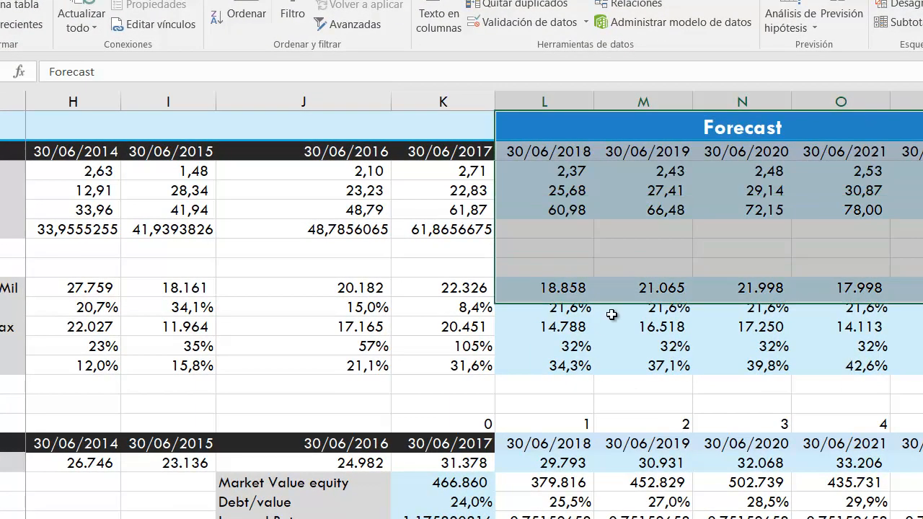
{"action": "scroll", "coordinate": [616, 384], "scroll_direction": "up", "scroll_amount": 2}
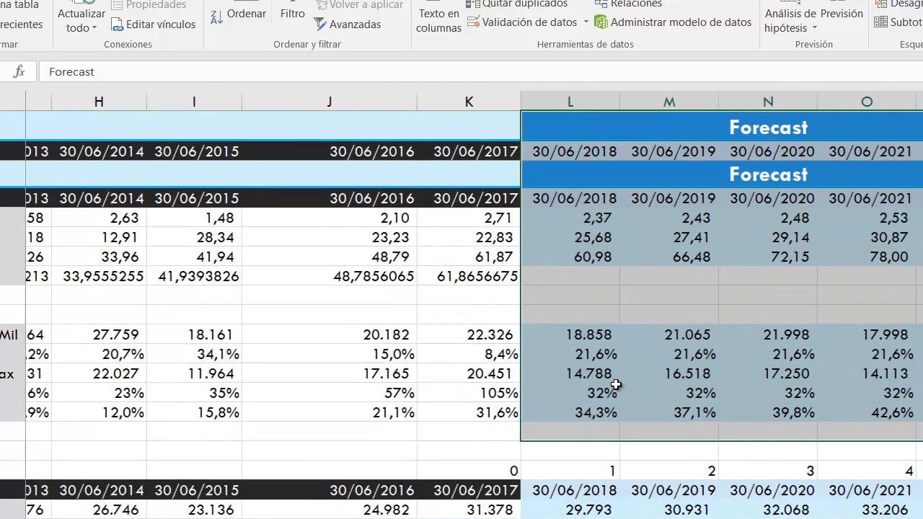
{"action": "scroll", "coordinate": [616, 384], "scroll_direction": "down", "scroll_amount": 2}
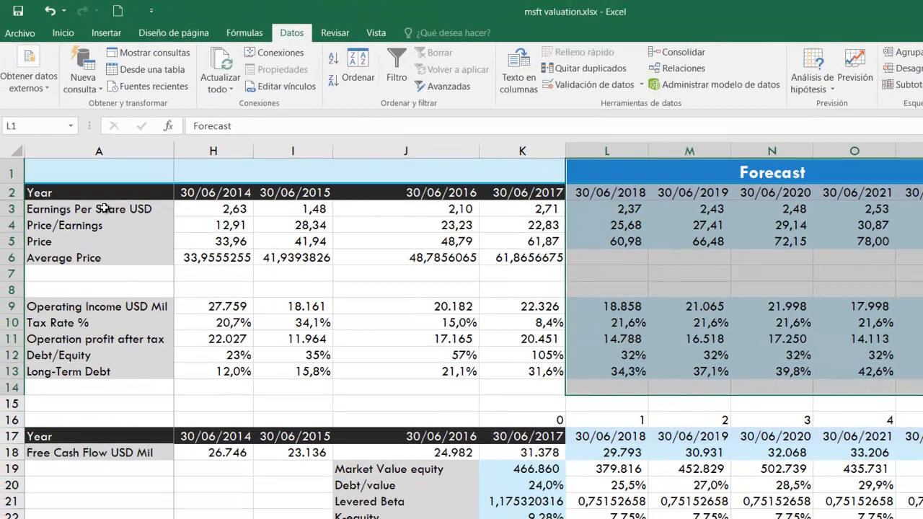
Insert a 2-D line chart of the Earnings Per Share USD row, A3:K3
{"action": "left_click_drag", "start_coordinate": [16, 188], "coordinate": [915, 213]}
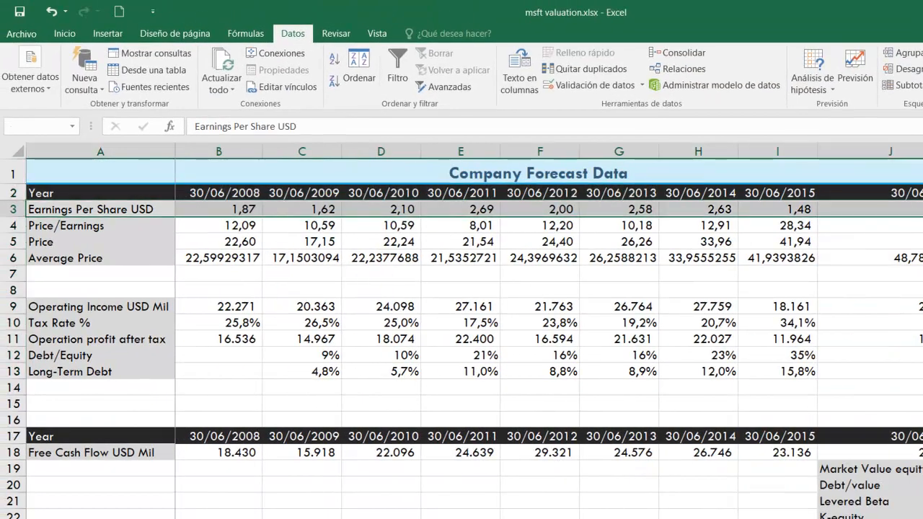
{"action": "left_click", "coordinate": [107, 34]}
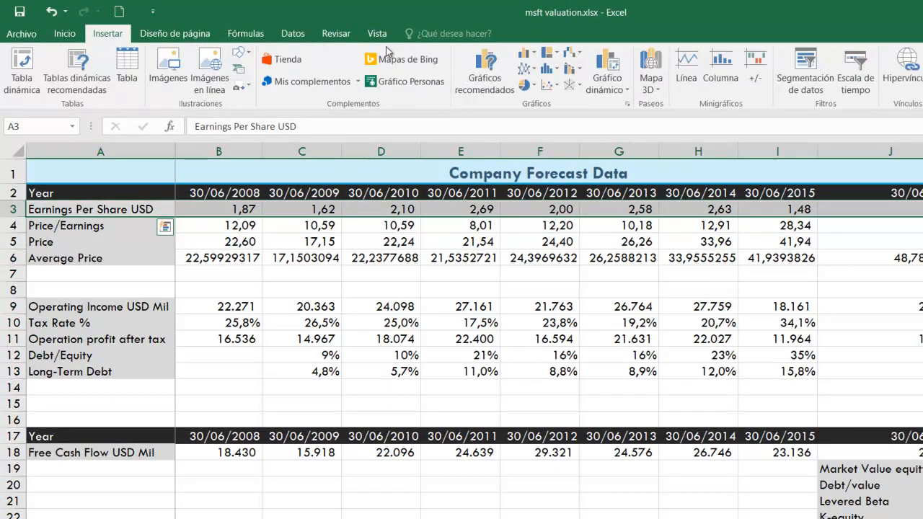
{"action": "left_click", "coordinate": [527, 85]}
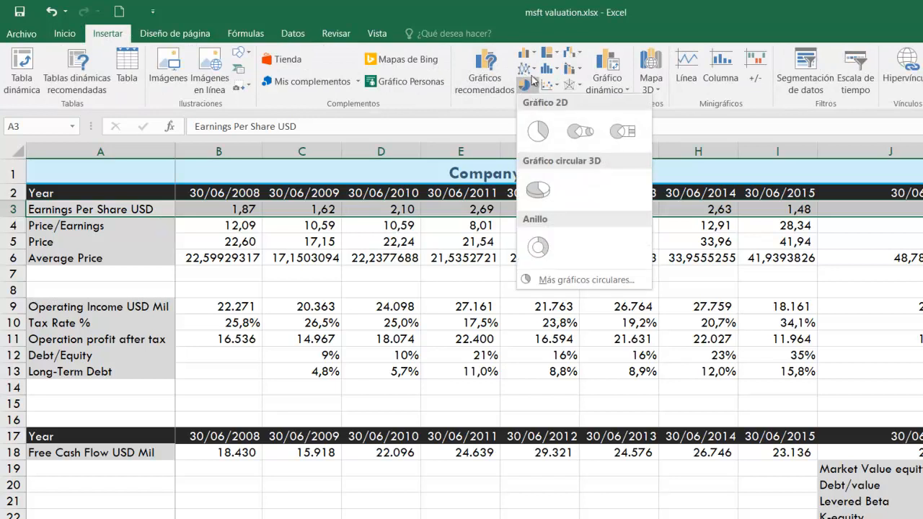
{"action": "left_click", "coordinate": [531, 69]}
{"action": "left_click", "coordinate": [538, 112]}
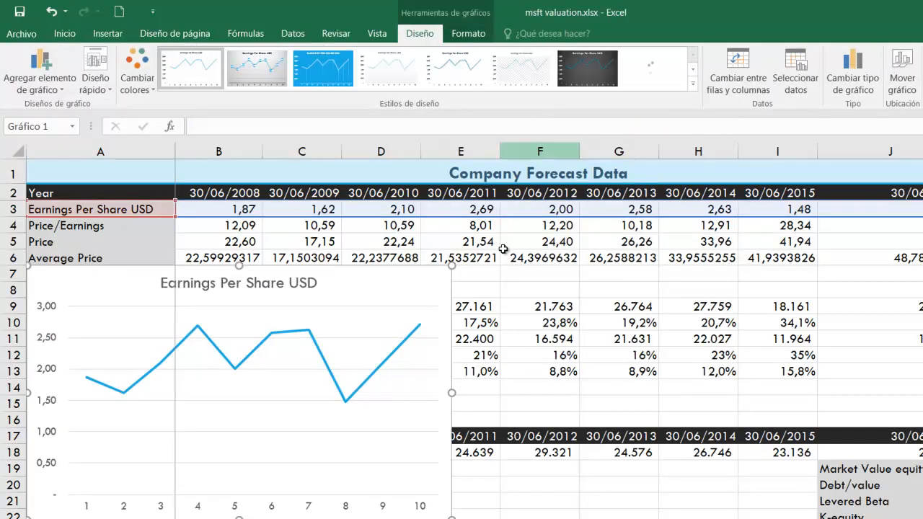
Move the Earnings Per Share USD chart to inspect its trend, and delete the chart
{"action": "left_click_drag", "start_coordinate": [385, 282], "coordinate": [664, 255]}
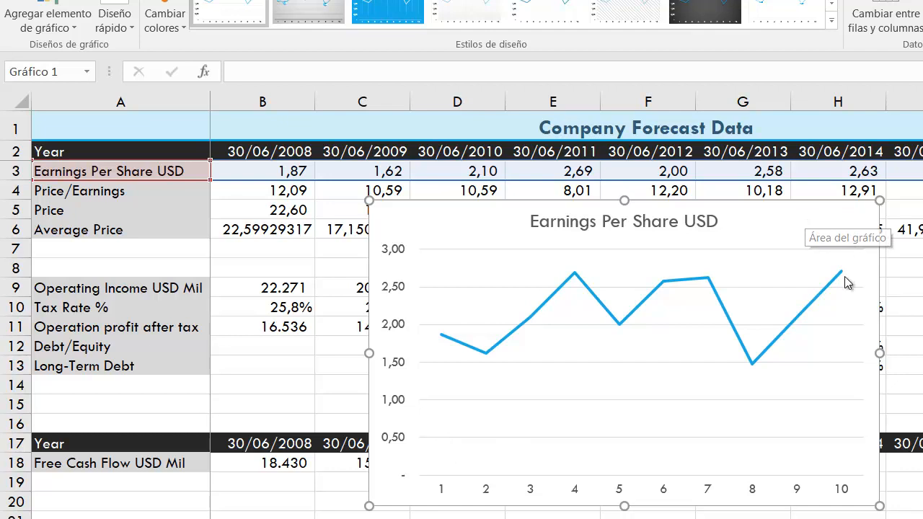
{"action": "mouse_move", "coordinate": [846, 275]}
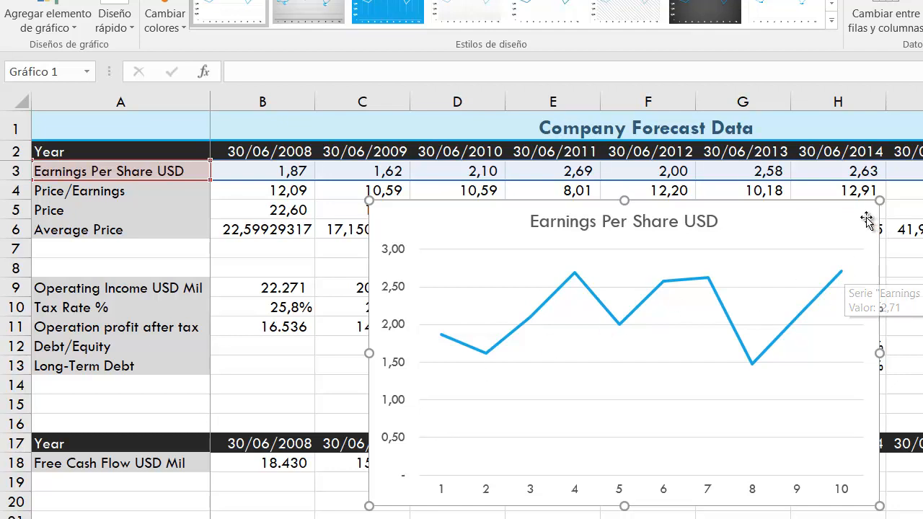
{"action": "key", "text": "Delete"}
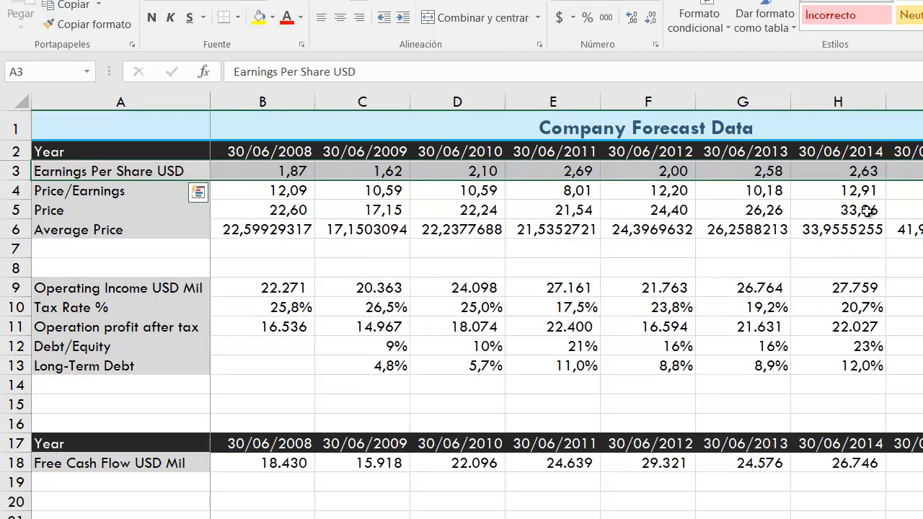
Start a forecast sheet from the Year and Earnings Per Share USD rows, A2:K3
{"action": "scroll", "coordinate": [867, 211], "scroll_direction": "right", "scroll_amount": 5}
{"action": "scroll", "coordinate": [867, 211], "scroll_direction": "right", "scroll_amount": 5}
{"action": "scroll", "coordinate": [868, 209], "scroll_direction": "left", "scroll_amount": 3}
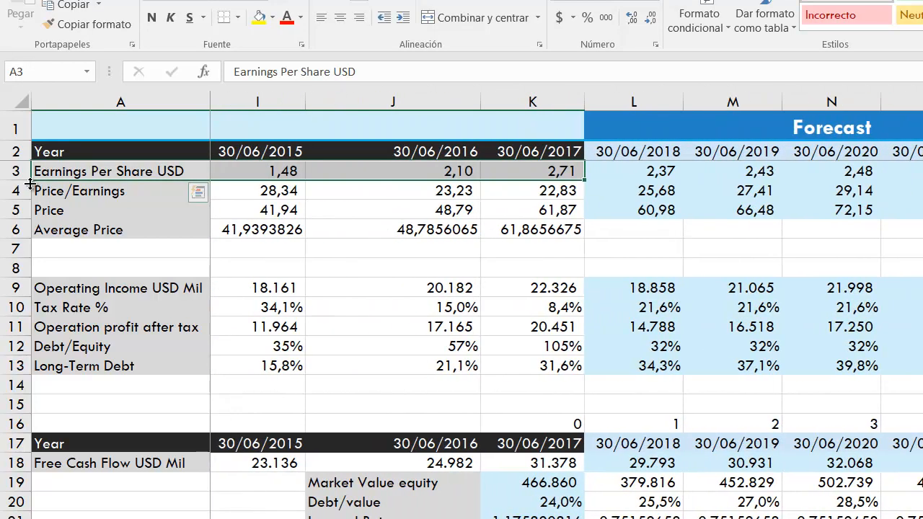
{"action": "left_click_drag", "start_coordinate": [150, 152], "coordinate": [922, 170]}
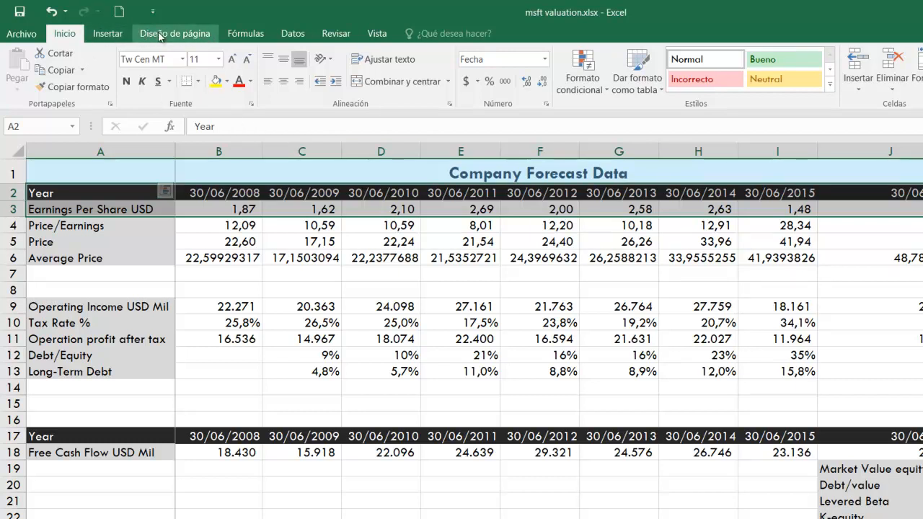
{"action": "left_click", "coordinate": [294, 34]}
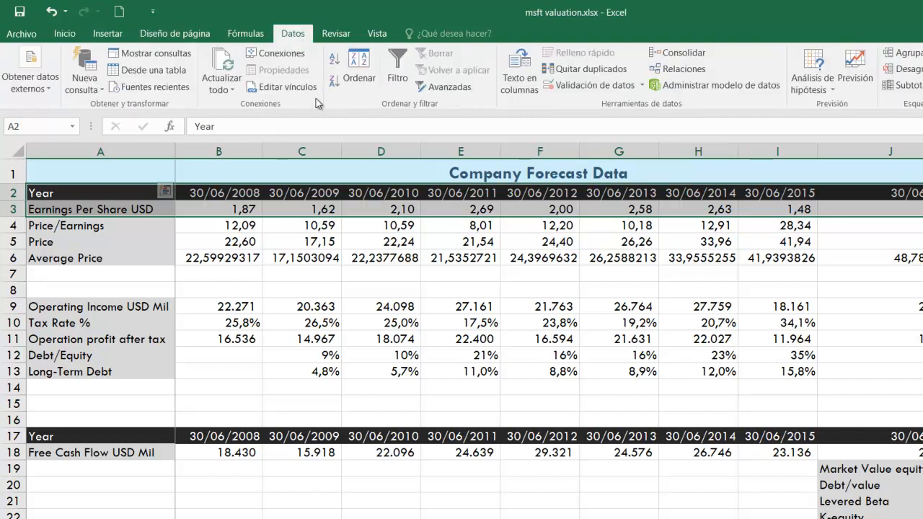
{"action": "left_click", "coordinate": [860, 87]}
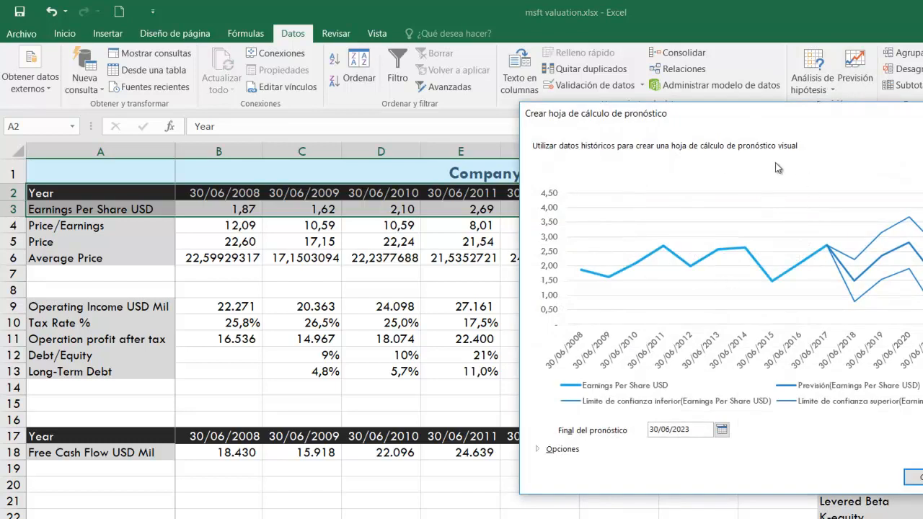
{"action": "left_click_drag", "start_coordinate": [812, 123], "coordinate": [594, 106]}
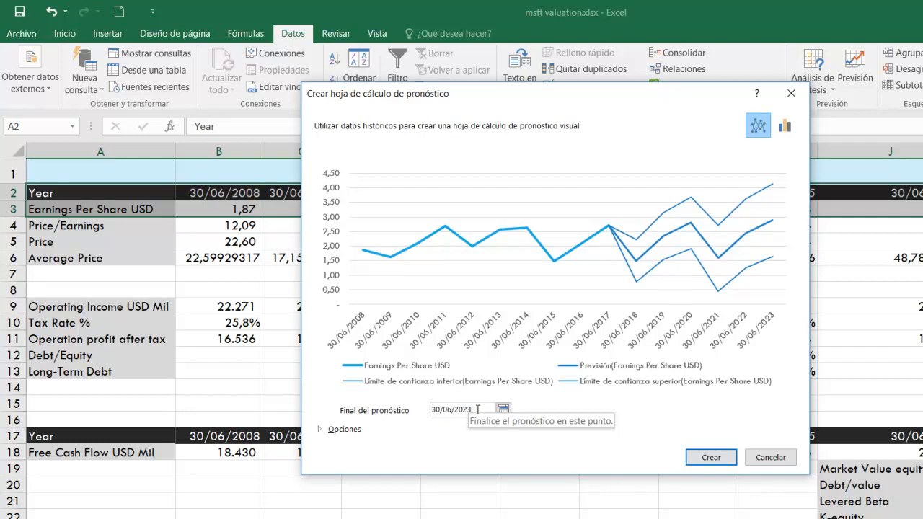
Create the forecast worksheet with manual seasonality set to 0 and no confidence interval
{"action": "left_click", "coordinate": [503, 409]}
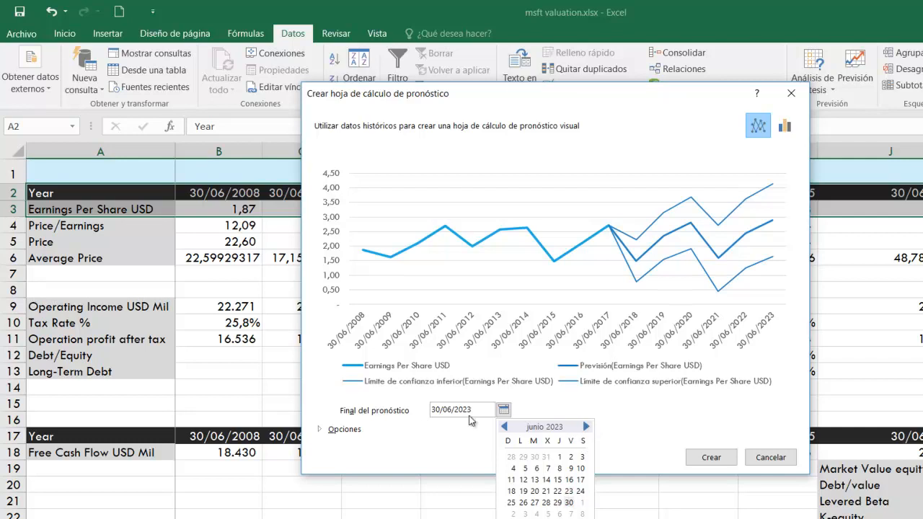
{"action": "left_click", "coordinate": [349, 435]}
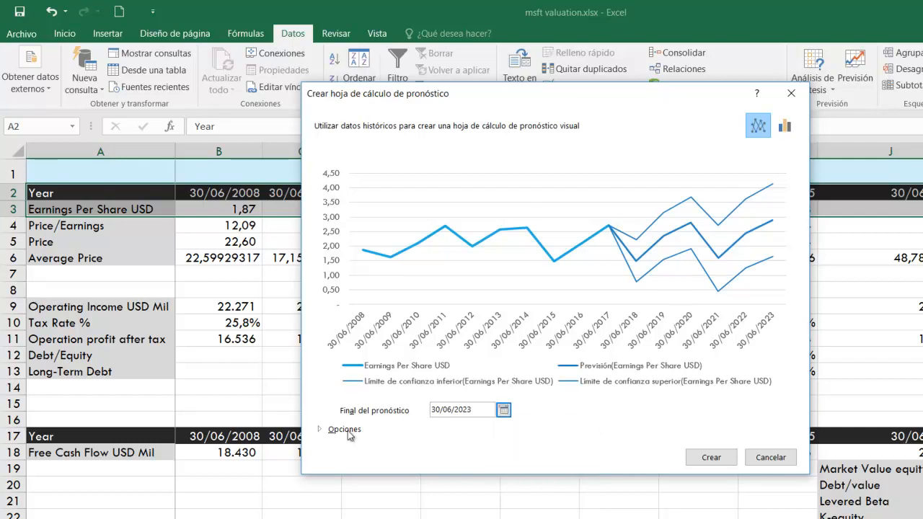
{"action": "left_click", "coordinate": [334, 433]}
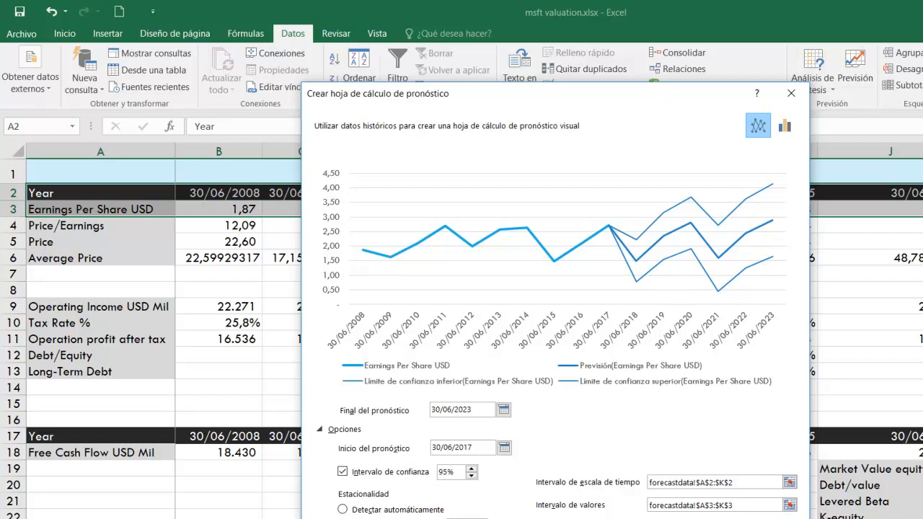
{"action": "left_click", "coordinate": [481, 518]}
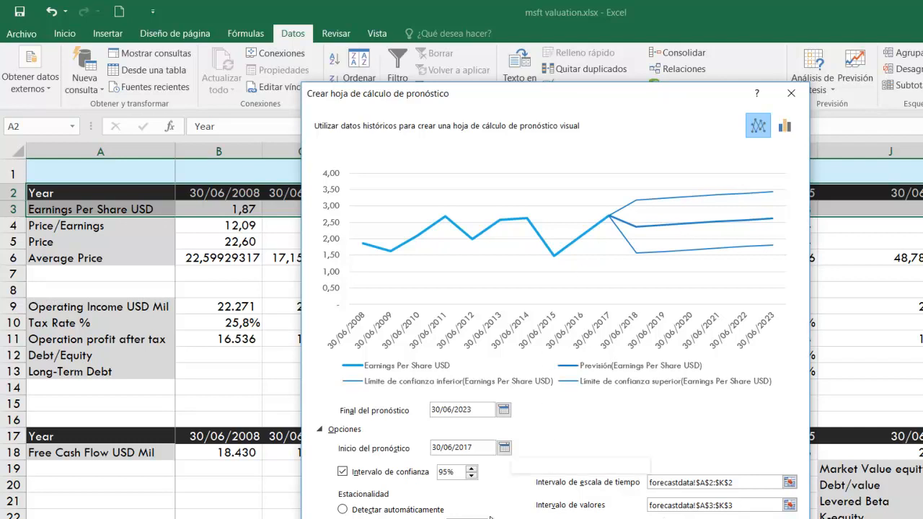
{"action": "left_click", "coordinate": [343, 472]}
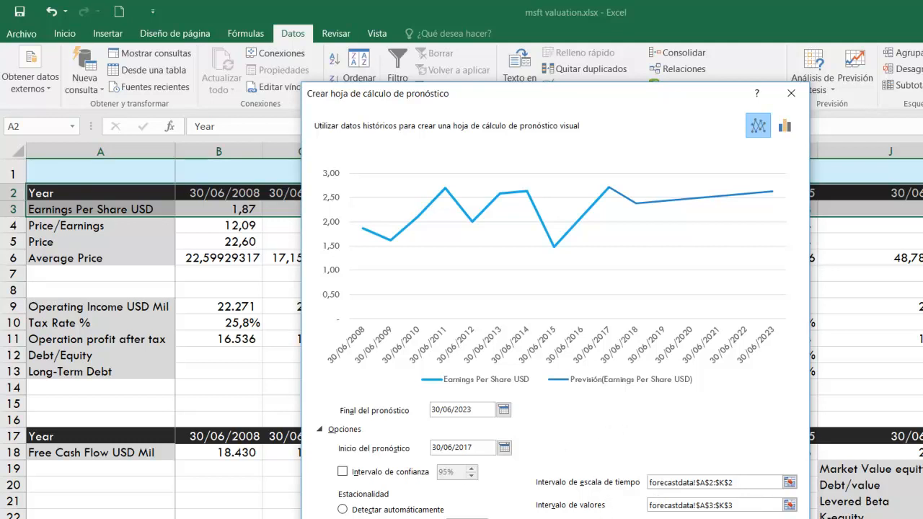
{"action": "key", "text": "Return"}
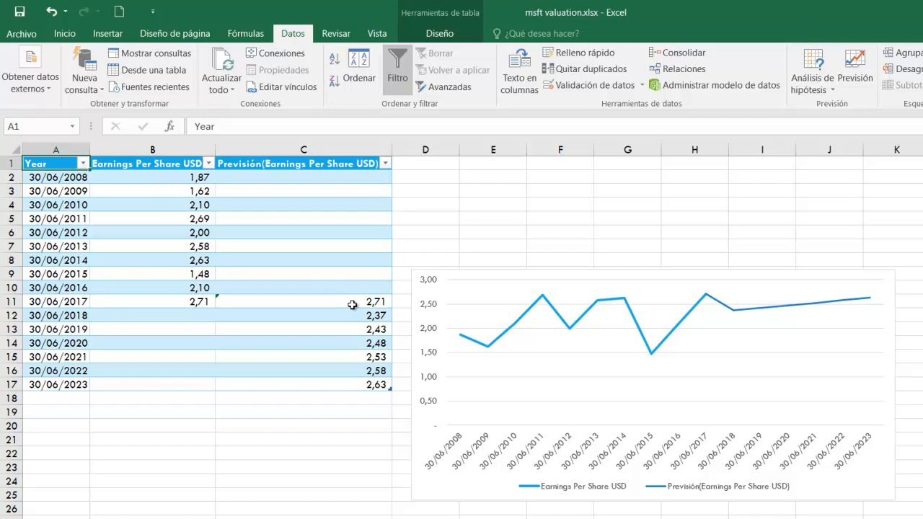
Copy the 2018–2023 forecast results in C12:C17 and paste them as values starting at C21
{"action": "left_click_drag", "start_coordinate": [371, 312], "coordinate": [368, 384]}
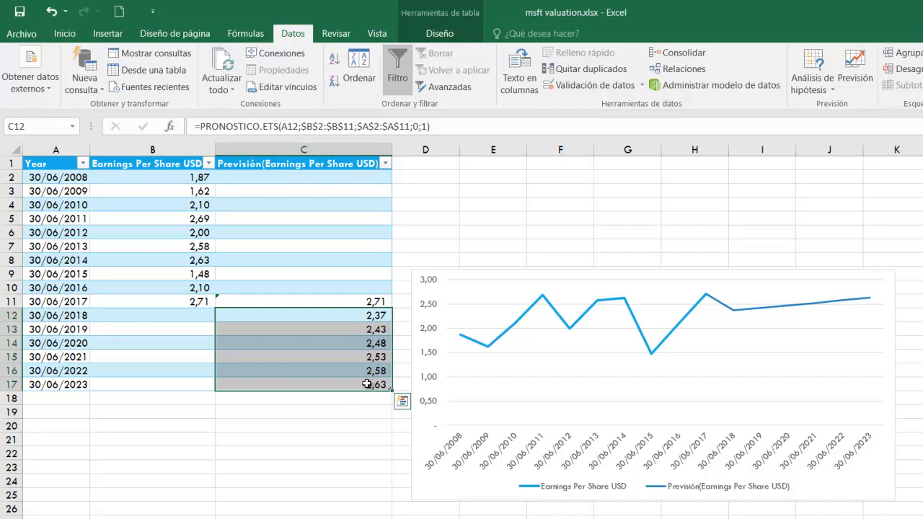
{"action": "key", "text": "ctrl+c"}
{"action": "left_click", "coordinate": [292, 438]}
{"action": "right_click", "coordinate": [292, 440]}
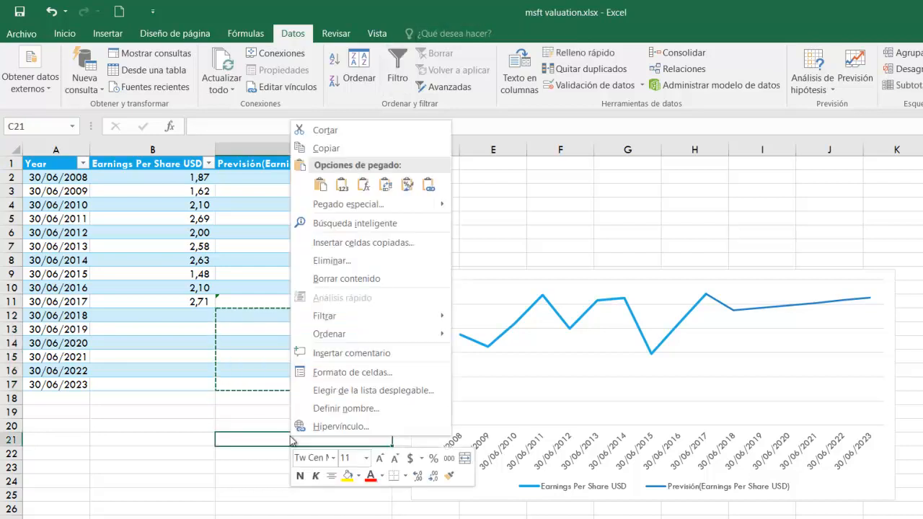
{"action": "left_click", "coordinate": [342, 185]}
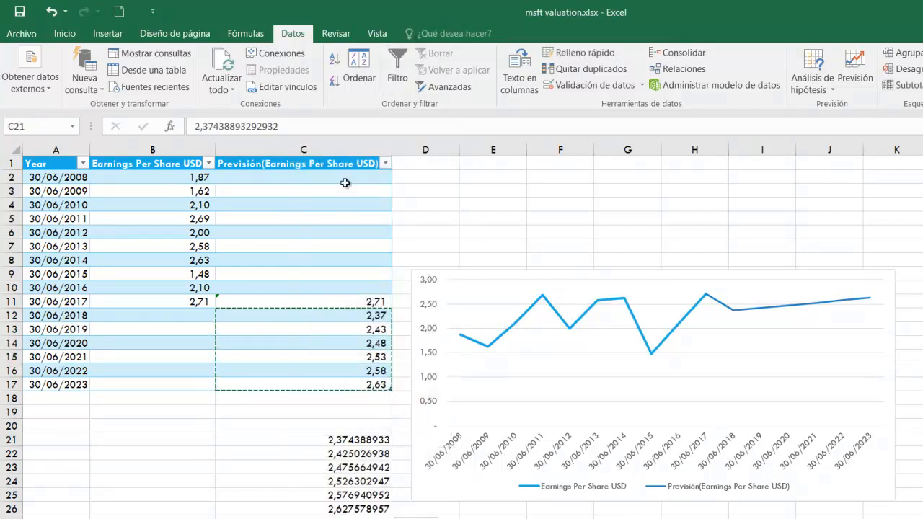
Copy the pasted values in C21:C26 and paste them transposed as a row starting at C28
{"action": "key", "text": "ctrl+c"}
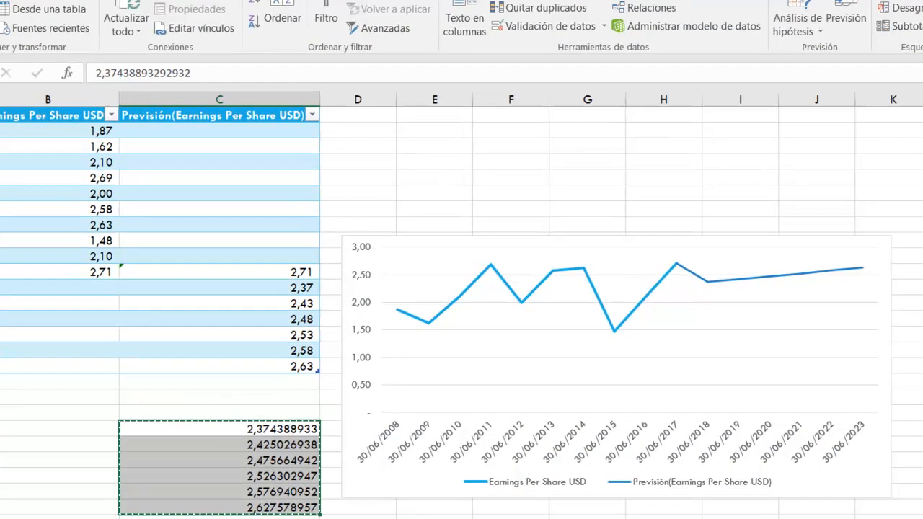
{"action": "left_click_drag", "start_coordinate": [220, 518], "coordinate": [741, 518]}
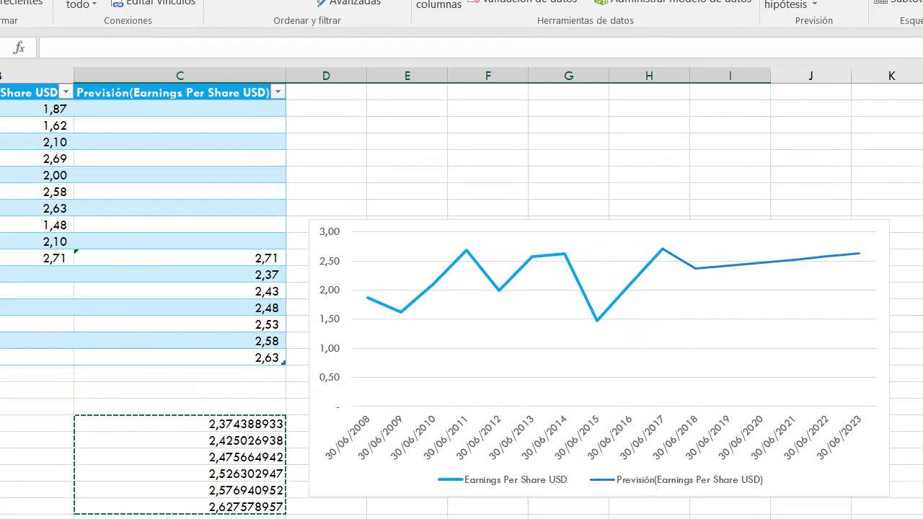
{"action": "right_click", "coordinate": [243, 157]}
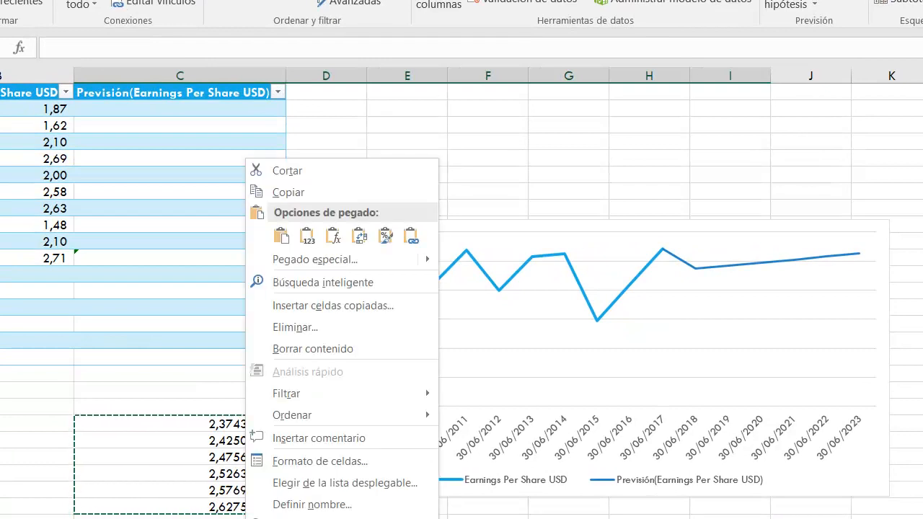
{"action": "left_click", "coordinate": [360, 236]}
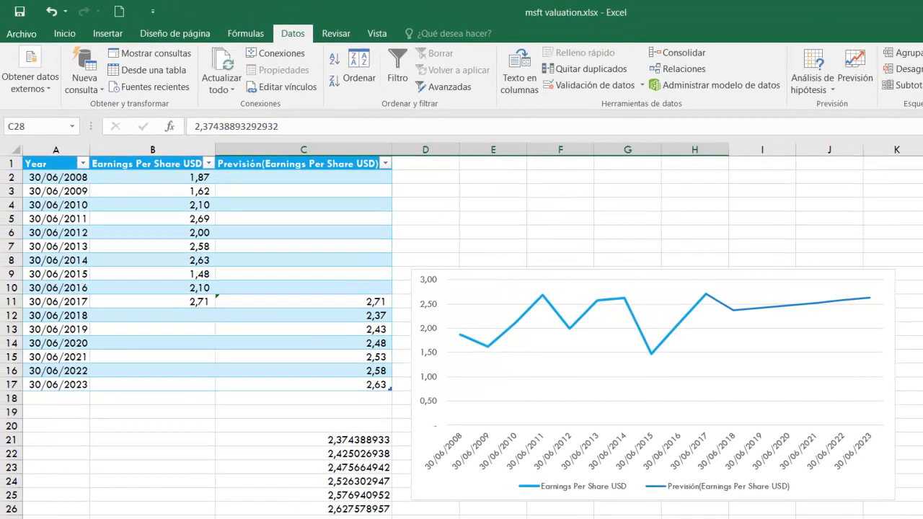
Return to the forecastdata sheet and inspect the 30/06/2018 earnings per share forecast in L3
{"action": "key", "text": "ctrl+Page_Down"}
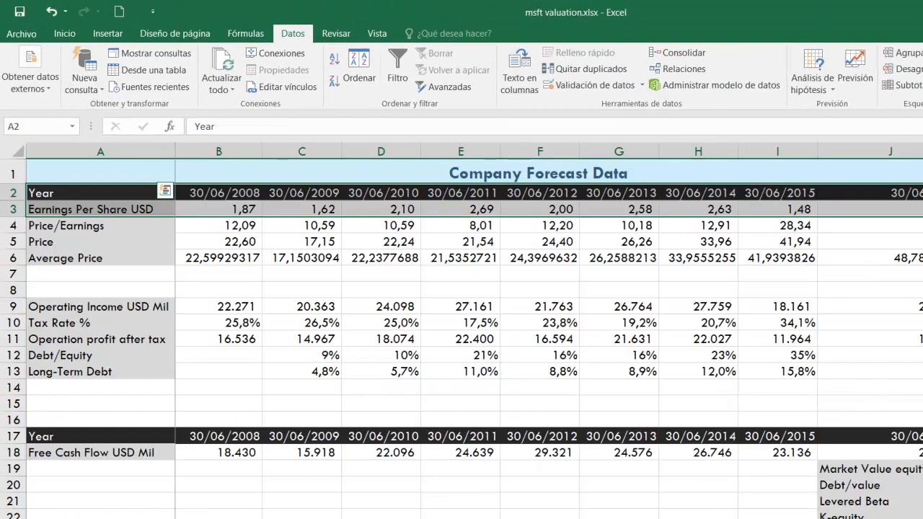
{"action": "left_click", "coordinate": [606, 209]}
{"action": "scroll", "coordinate": [548, 332], "scroll_direction": "right", "scroll_amount": 5}
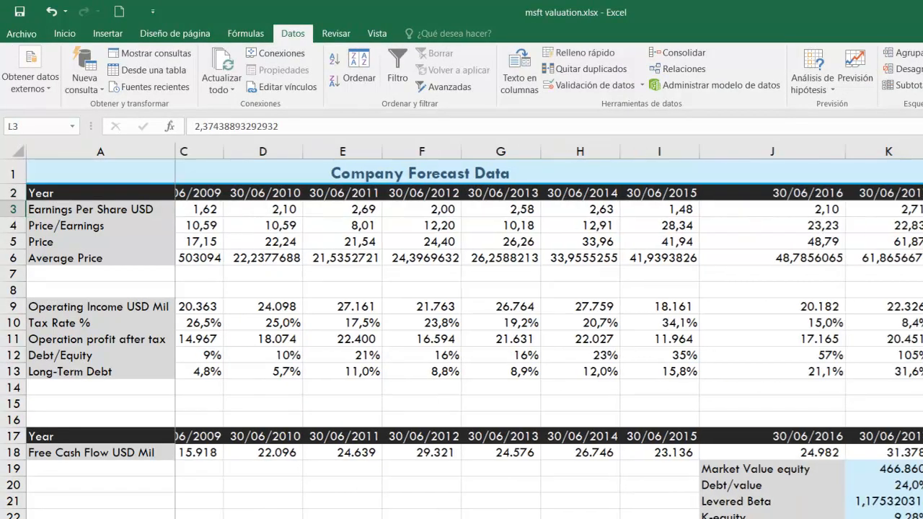
{"action": "scroll", "coordinate": [446, 257], "scroll_direction": "right", "scroll_amount": 3}
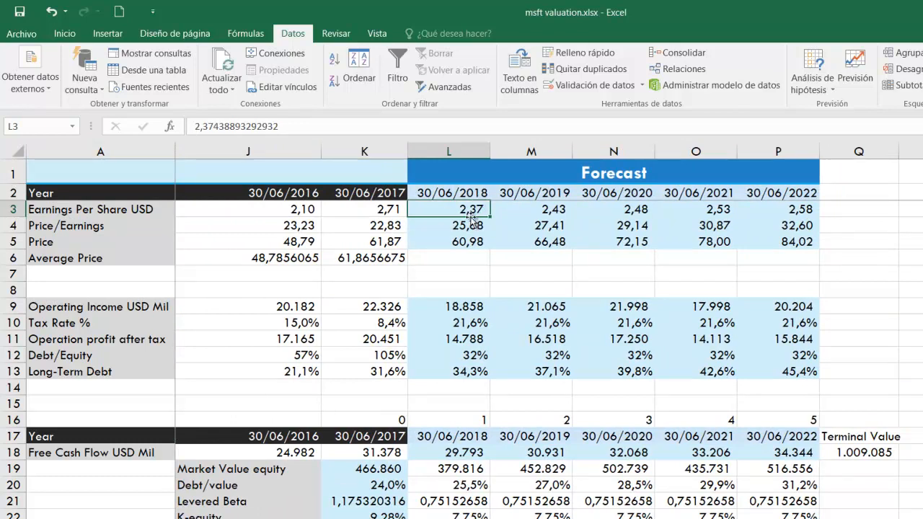
{"action": "scroll", "coordinate": [471, 218], "scroll_direction": "left", "scroll_amount": 2}
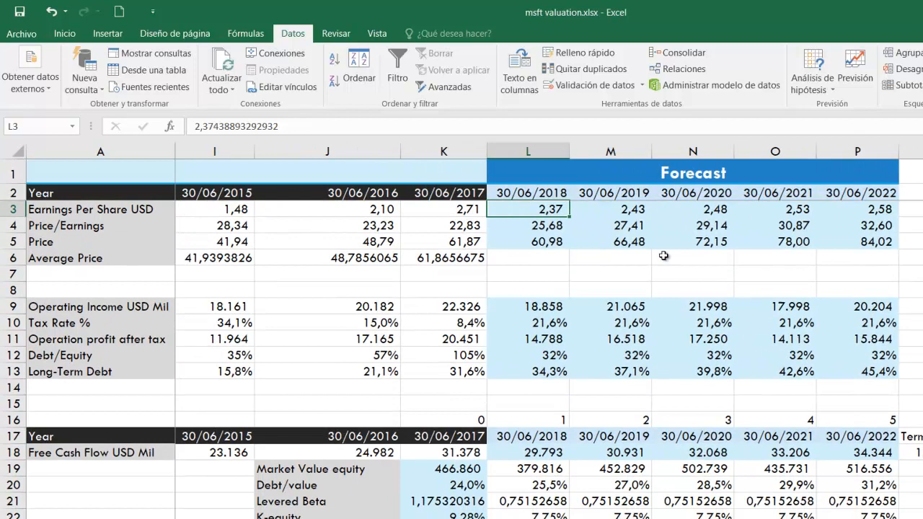
{"action": "left_click", "coordinate": [519, 272]}
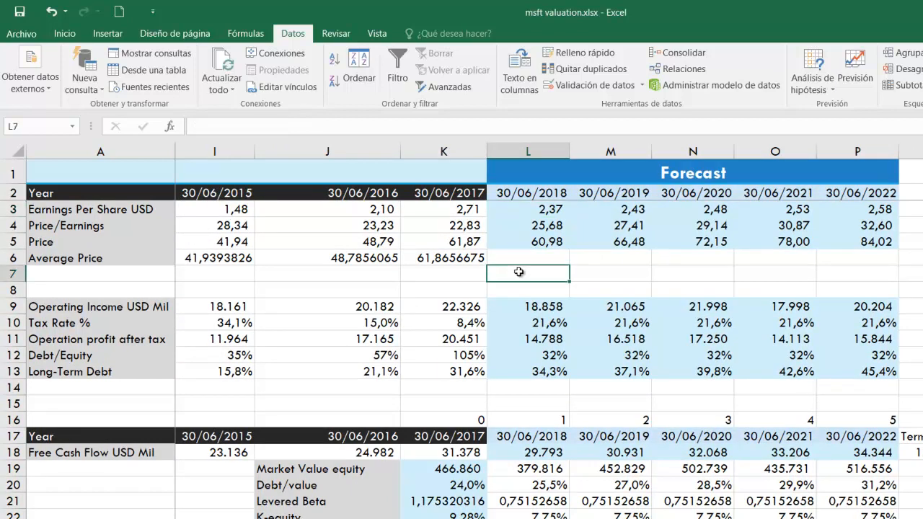
{"action": "type", "text": "=FO"}
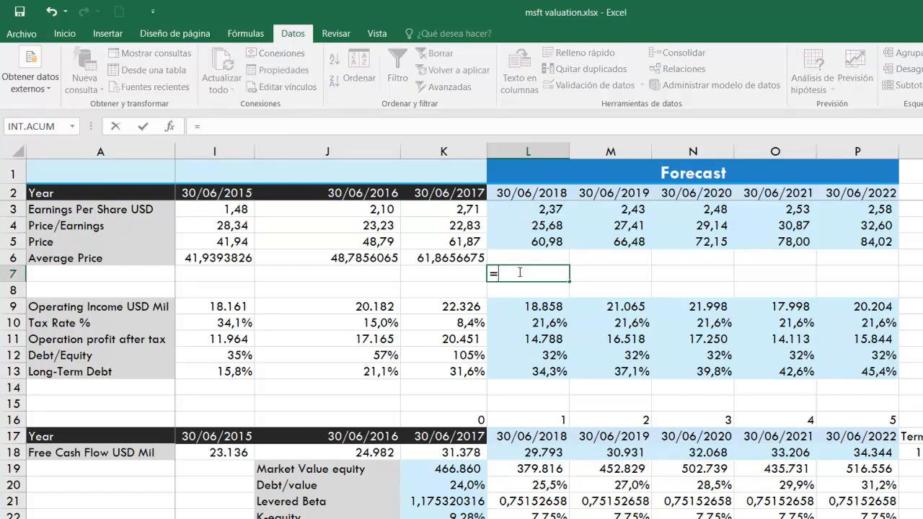
{"action": "key", "text": "BackSpace"}
{"action": "key", "text": "BackSpace"}
{"action": "type", "text": "PRO"}
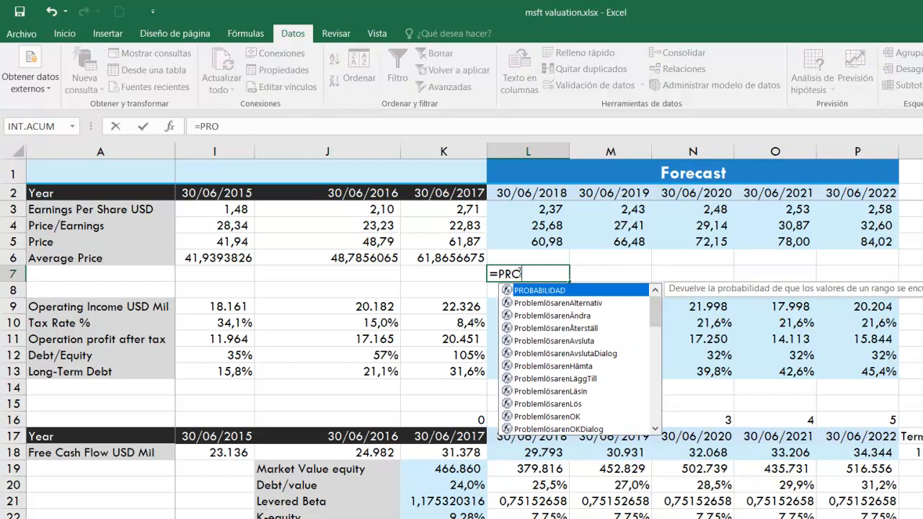
{"action": "type", "text": "NO"}
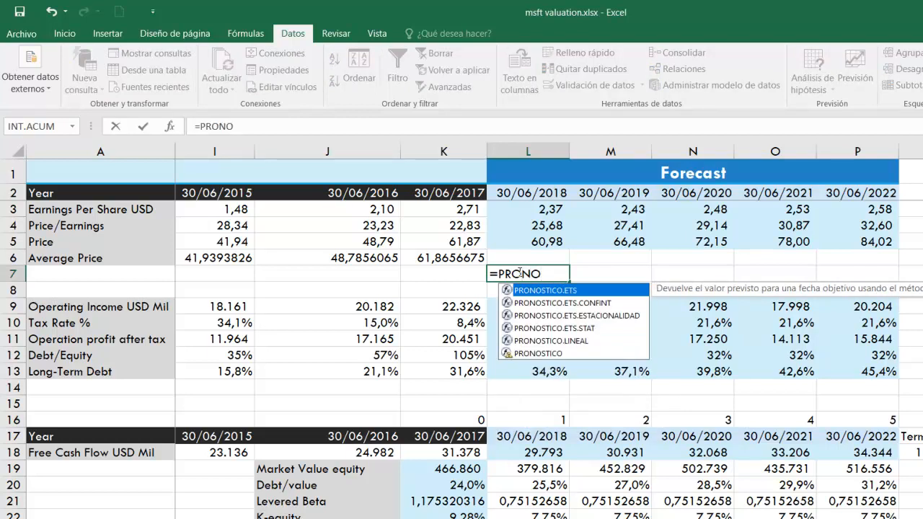
{"action": "double_click", "coordinate": [541, 353]}
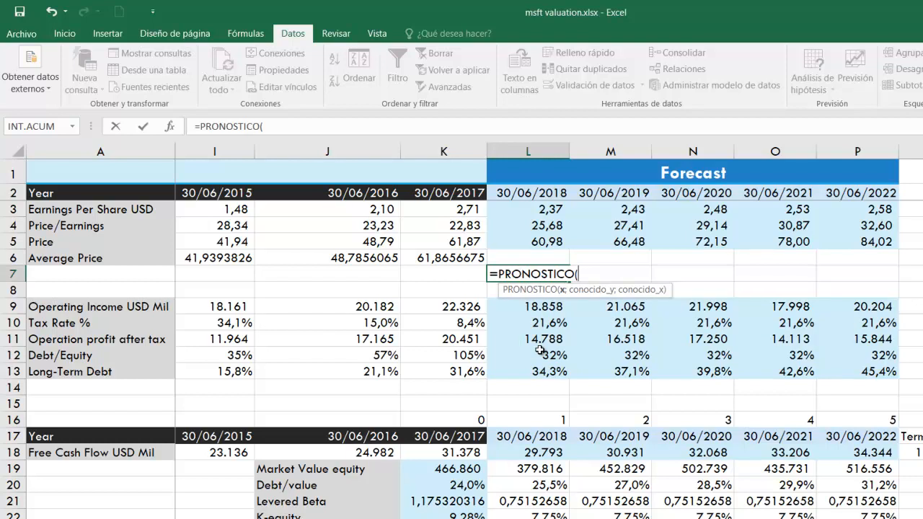
{"action": "key", "text": "Return"}
{"action": "key", "text": "Return"}
{"action": "key", "text": "Escape"}
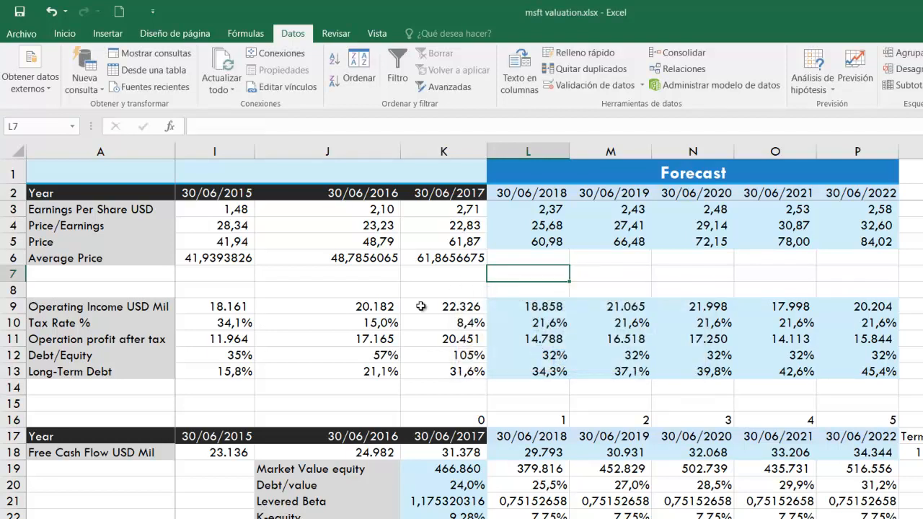
Number the years in row 7, entering 1, 2 and 3 from B7 and extending the series to 15 in P7
{"action": "scroll", "coordinate": [508, 272], "scroll_direction": "up", "scroll_amount": 1}
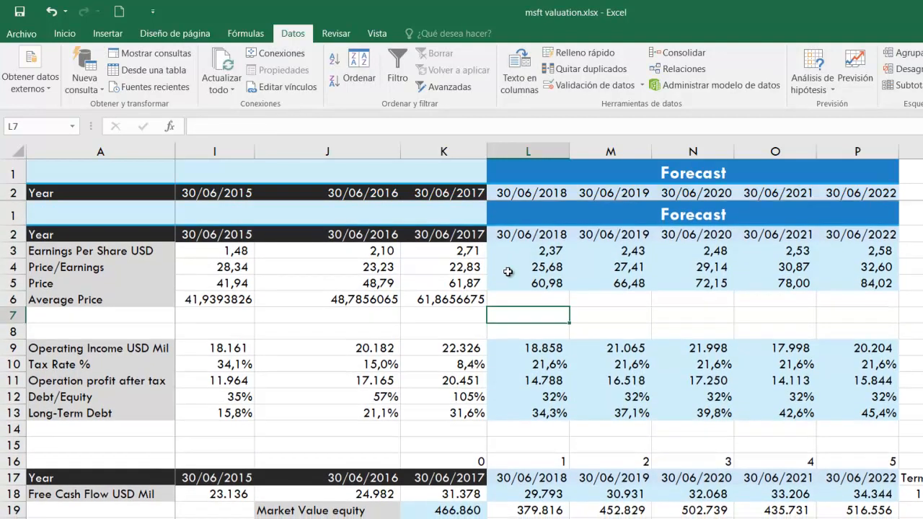
{"action": "key", "text": "Left"}
{"action": "key", "text": "Left"}
{"action": "key", "text": "Left"}
{"action": "key", "text": "Left"}
{"action": "key", "text": "Left"}
{"action": "key", "text": "Left"}
{"action": "key", "text": "Left"}
{"action": "key", "text": "Left"}
{"action": "key", "text": "Left"}
{"action": "key", "text": "Left"}
{"action": "key", "text": "Left"}
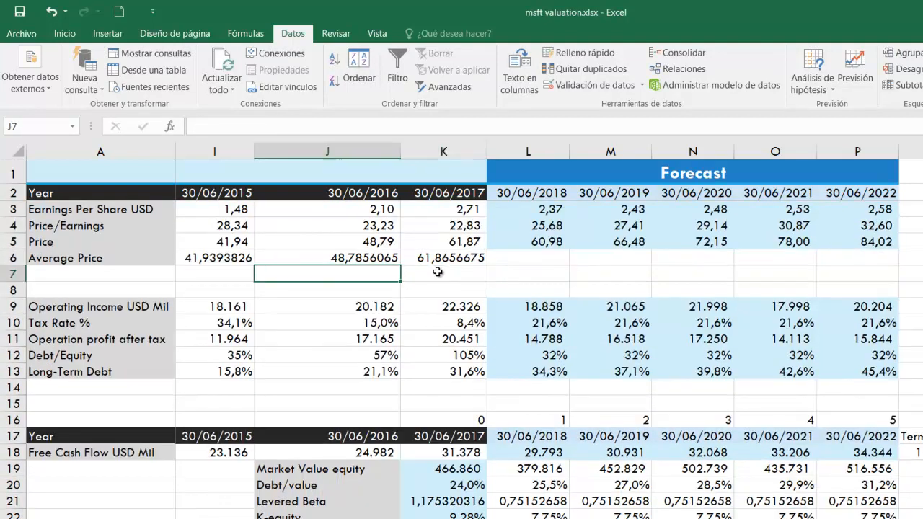
{"action": "key", "text": "Right"}
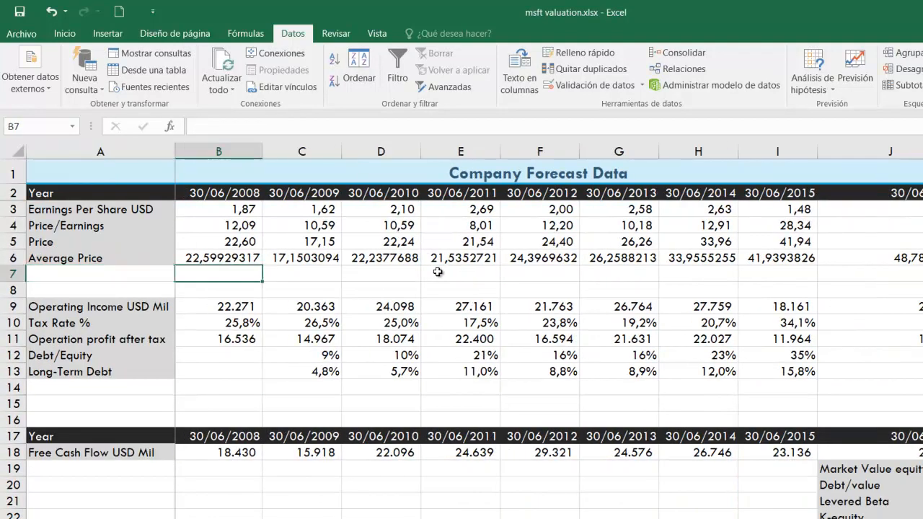
{"action": "type", "text": "1"}
{"action": "key", "text": "Tab"}
{"action": "type", "text": "2"}
{"action": "key", "text": "Tab"}
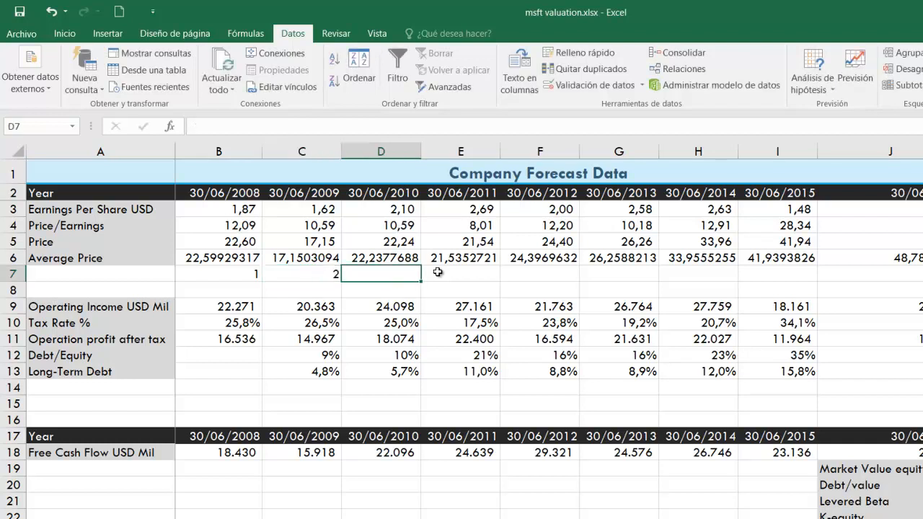
{"action": "type", "text": "3"}
{"action": "key", "text": "Tab"}
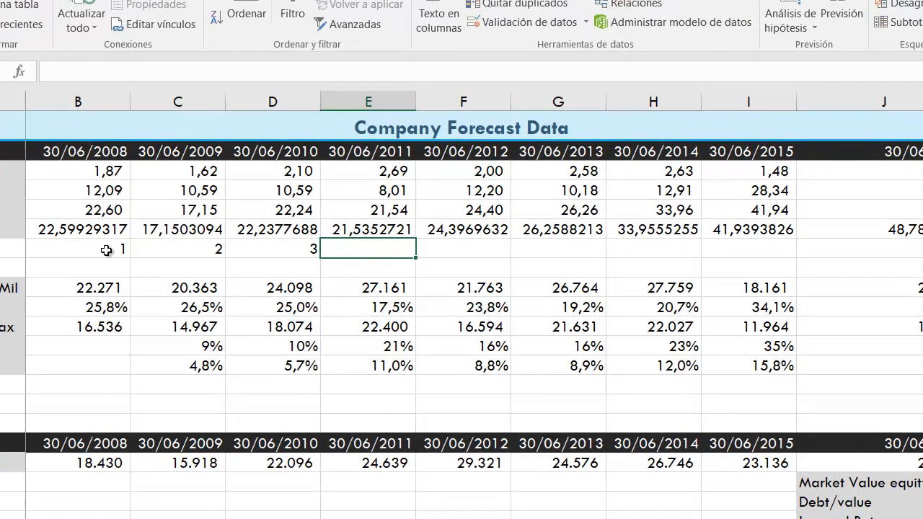
{"action": "left_click_drag", "start_coordinate": [243, 275], "coordinate": [348, 273]}
{"action": "left_click_drag", "start_coordinate": [233, 247], "coordinate": [895, 273]}
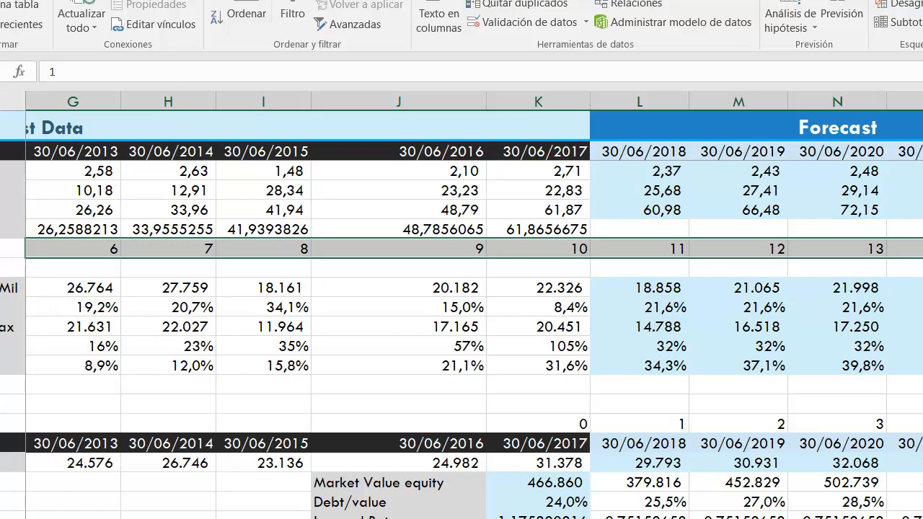
Enter =PRONOSTICO(L7;B3:K3;B7:K7) in L6 to forecast the 30/06/2018 earnings per share
{"action": "left_click", "coordinate": [638, 231]}
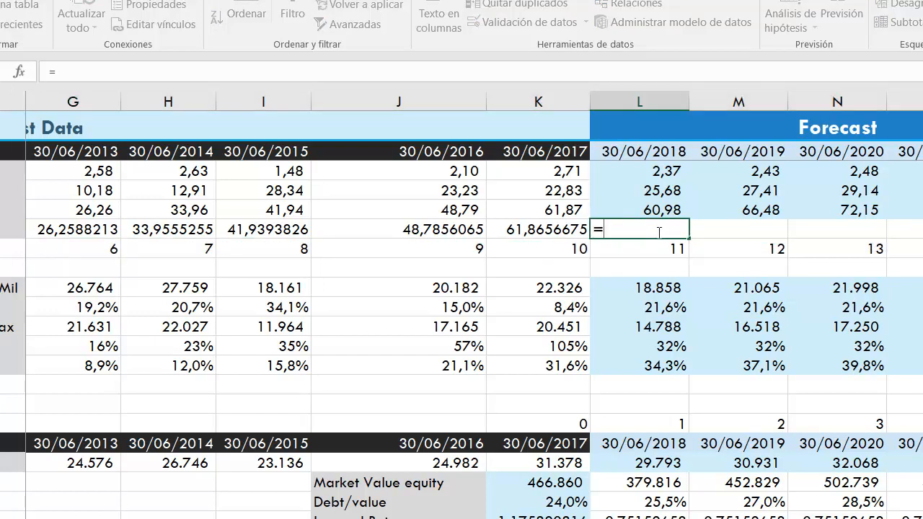
{"action": "type", "text": "=PRON"}
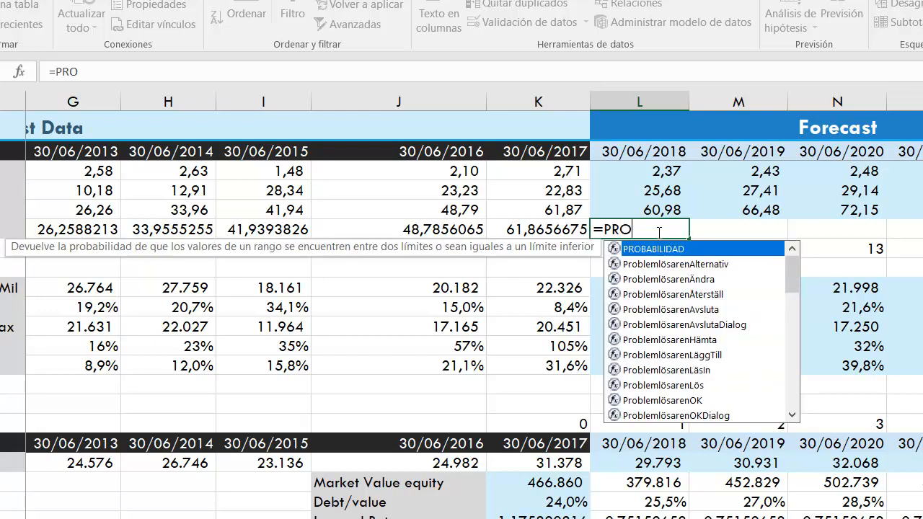
{"action": "key", "text": "Down"}
{"action": "key", "text": "Down"}
{"action": "key", "text": "Down"}
{"action": "key", "text": "Down"}
{"action": "key", "text": "Down"}
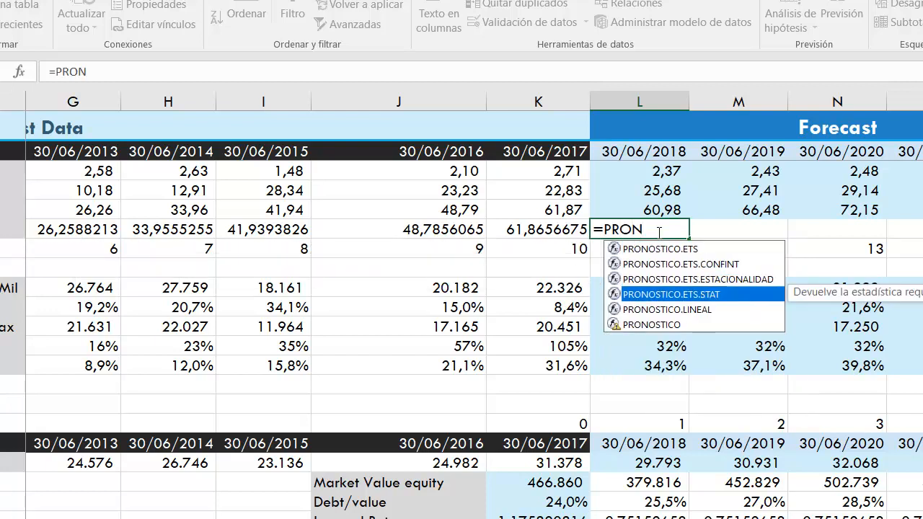
{"action": "key", "text": "Tab"}
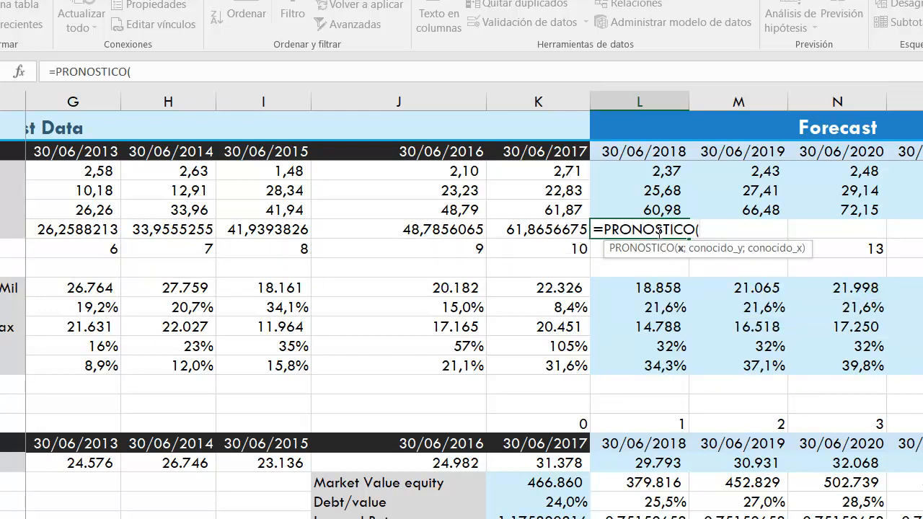
{"action": "left_click", "coordinate": [597, 250]}
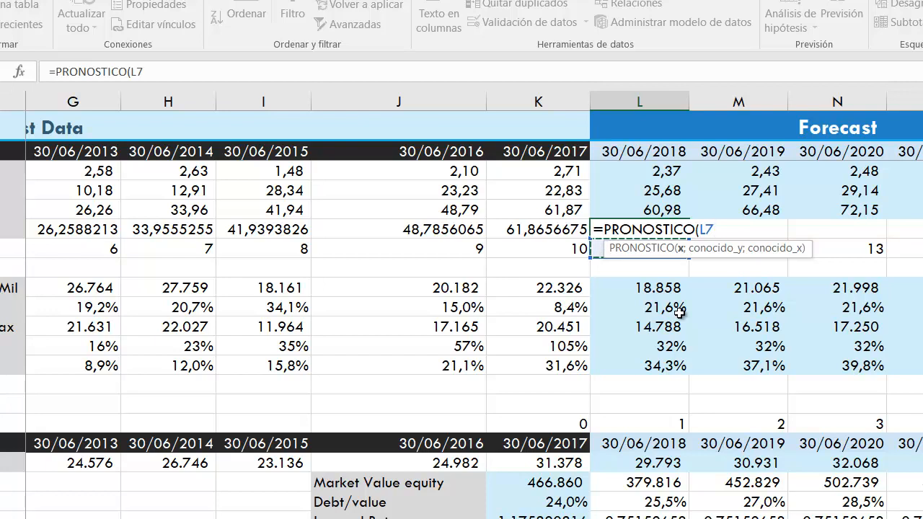
{"action": "type", "text": ";"}
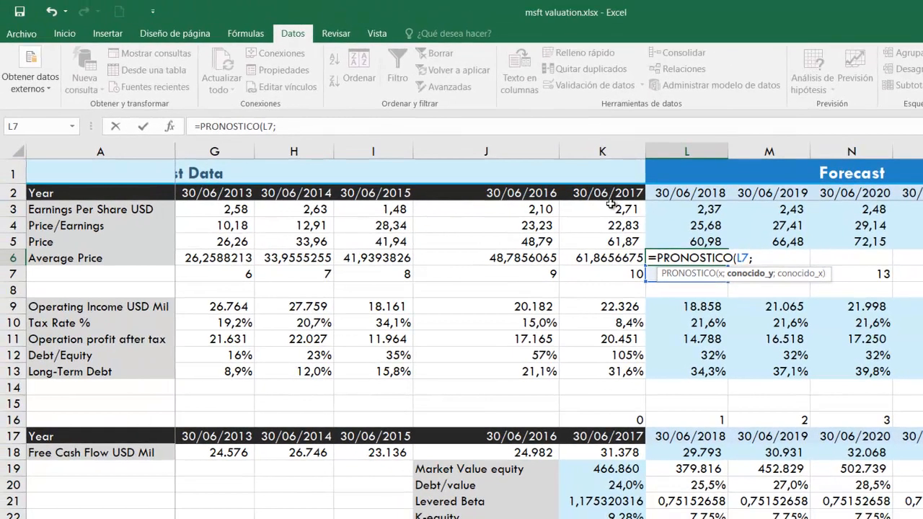
{"action": "left_click_drag", "start_coordinate": [613, 205], "coordinate": [207, 205]}
{"action": "type", "text": ";"}
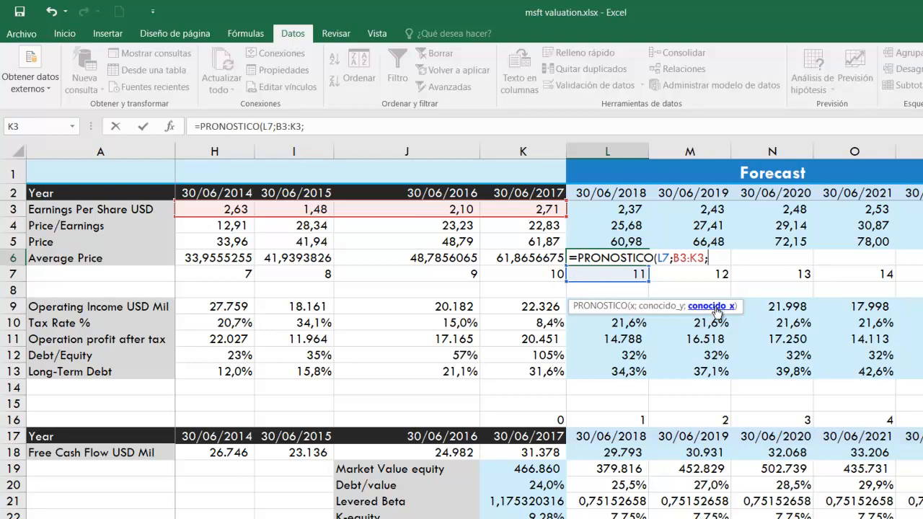
{"action": "left_click_drag", "start_coordinate": [544, 274], "coordinate": [228, 267]}
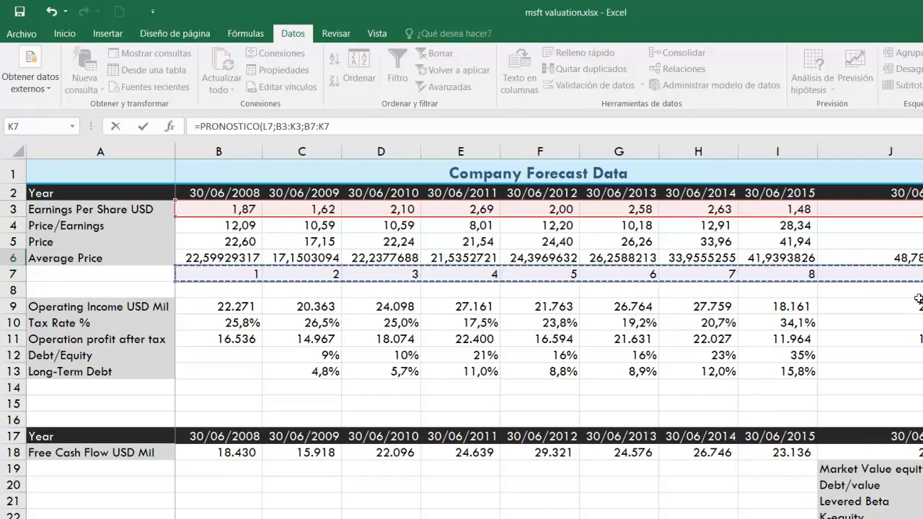
{"action": "key", "text": "Return"}
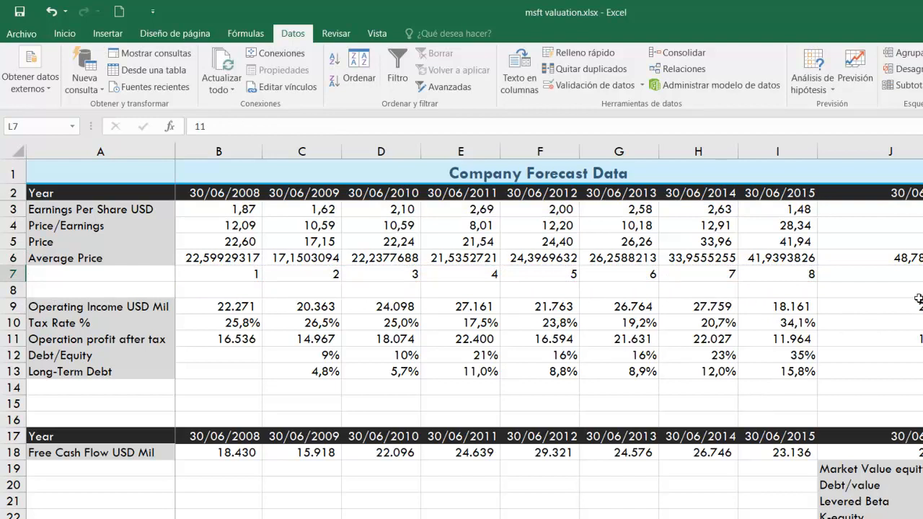
Format the forecast in L6 in thousands style with two decimals and fill its formula across to P6
{"action": "scroll", "coordinate": [919, 299], "scroll_direction": "right", "scroll_amount": 7}
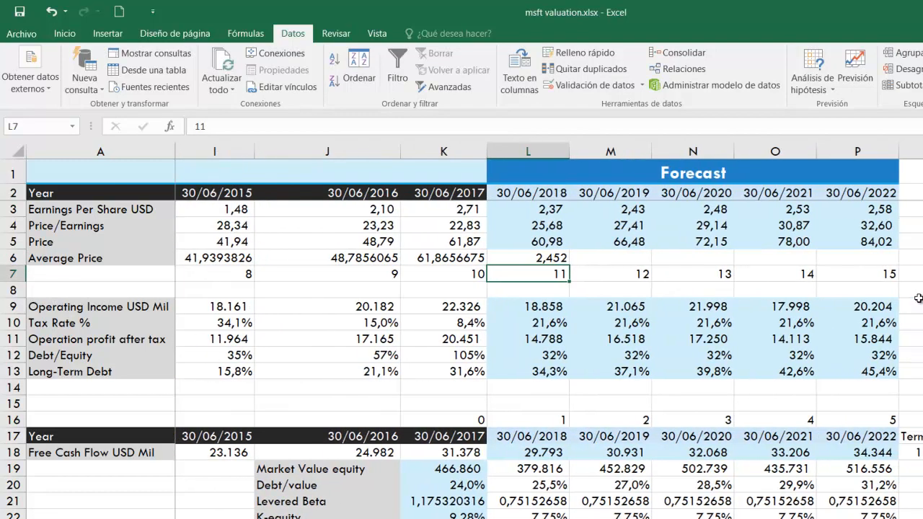
{"action": "left_click", "coordinate": [567, 258]}
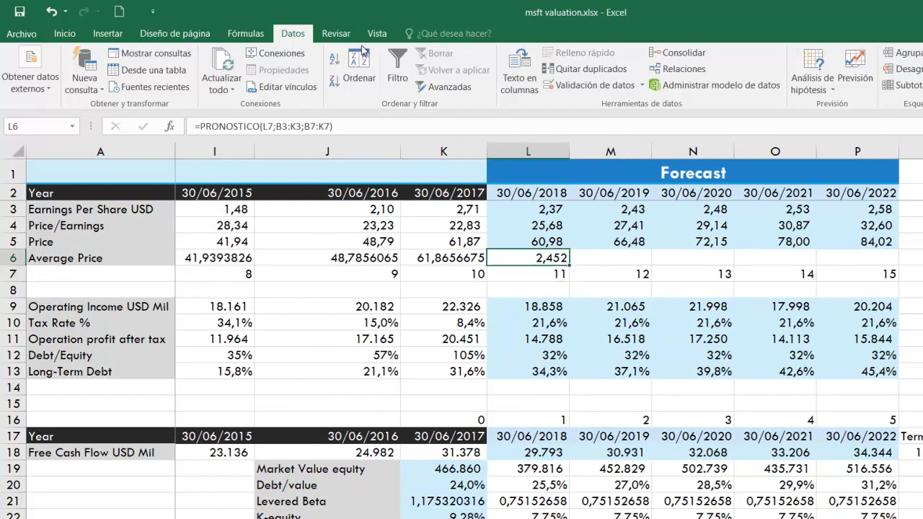
{"action": "left_click", "coordinate": [64, 33]}
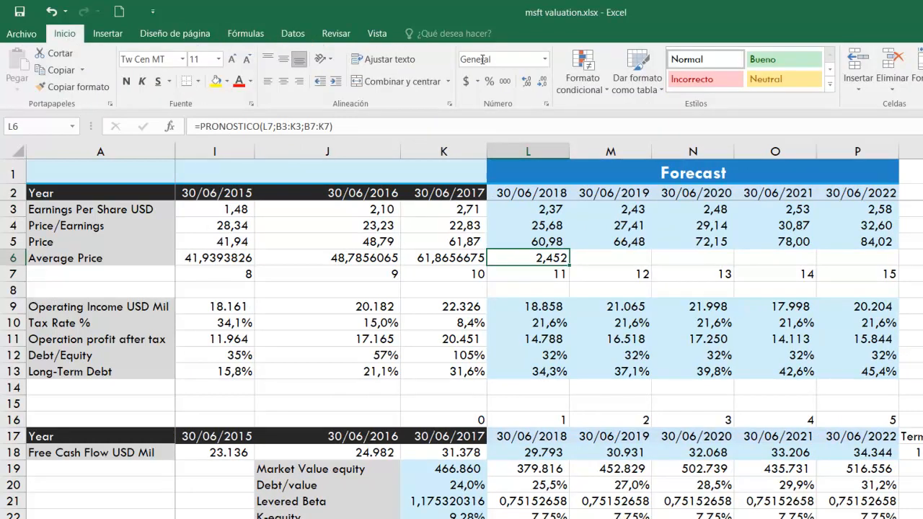
{"action": "left_click", "coordinate": [506, 82]}
{"action": "left_click", "coordinate": [531, 82]}
{"action": "left_click", "coordinate": [532, 83]}
{"action": "left_click_drag", "start_coordinate": [569, 266], "coordinate": [894, 258]}
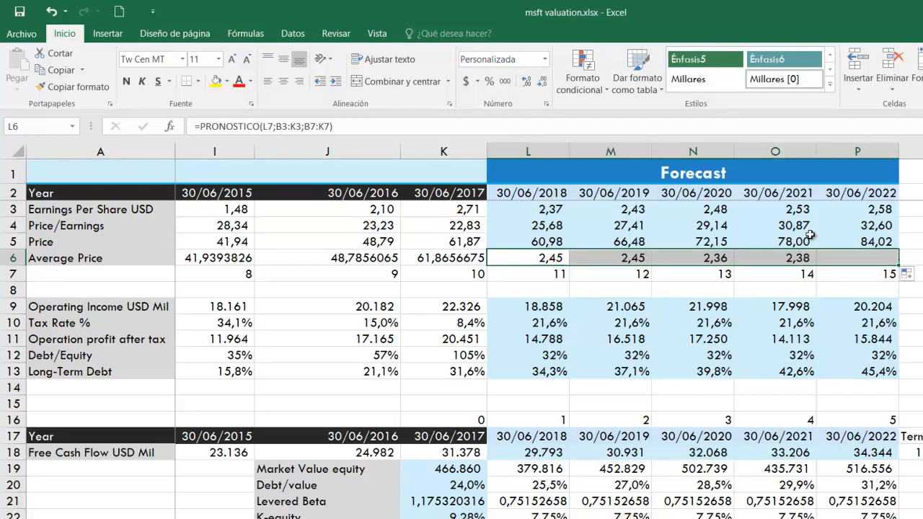
Examine the contents of the 30/06/2018 forecast cells: the PRONOSTICO formula in L6, price in L5, operating income in L9 and long-term debt in L13
{"action": "left_click", "coordinate": [559, 257]}
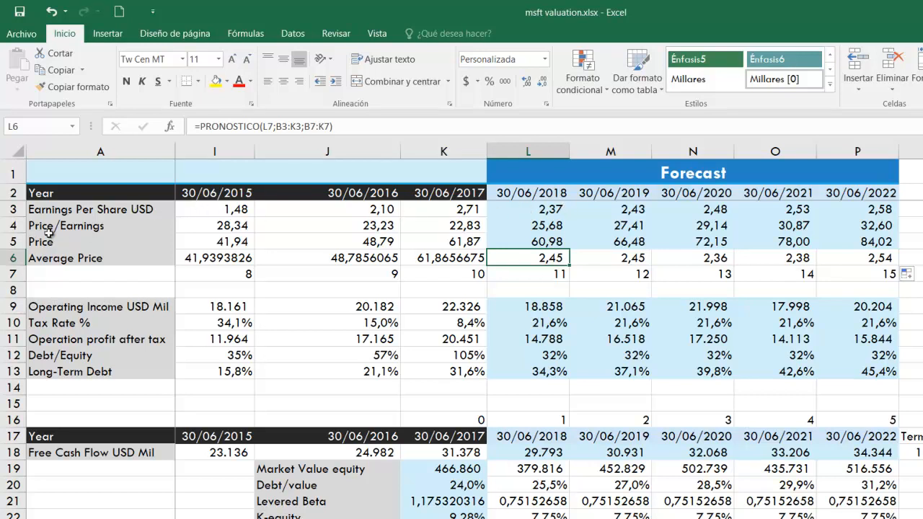
{"action": "left_click", "coordinate": [529, 240]}
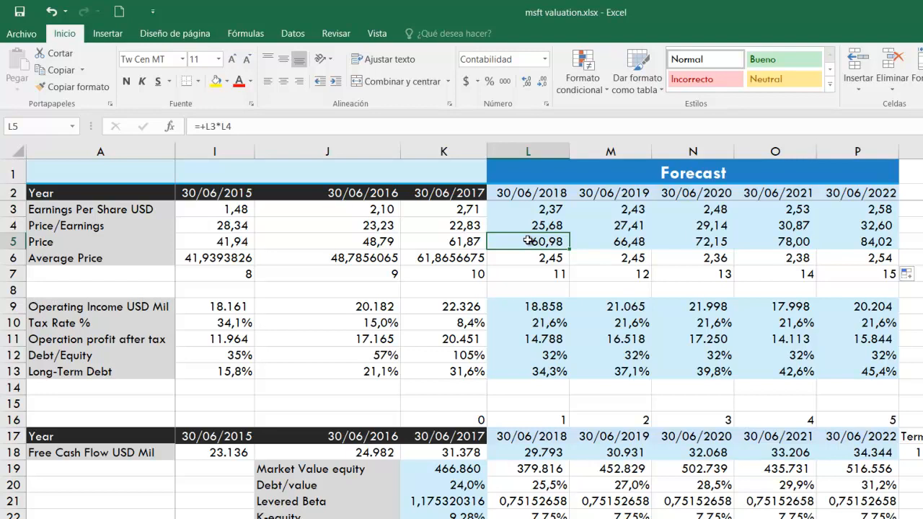
{"action": "left_click", "coordinate": [547, 258]}
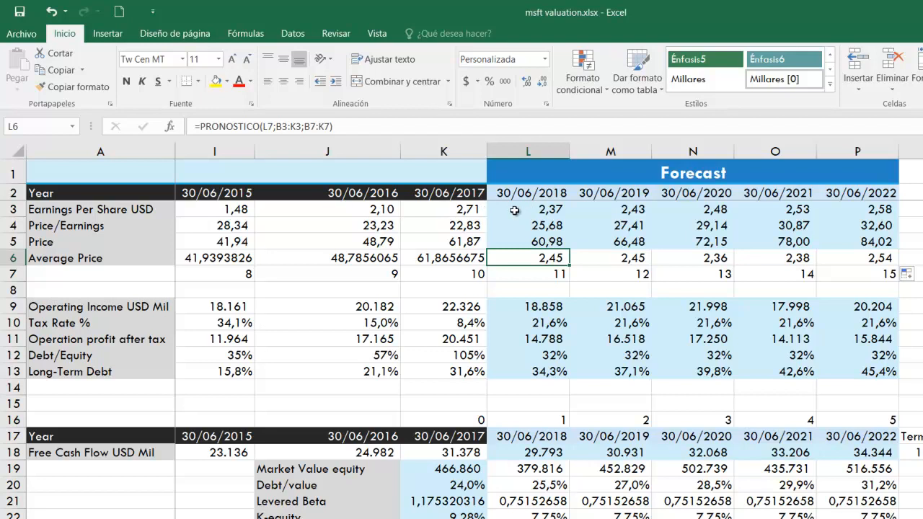
{"action": "double_click", "coordinate": [532, 258]}
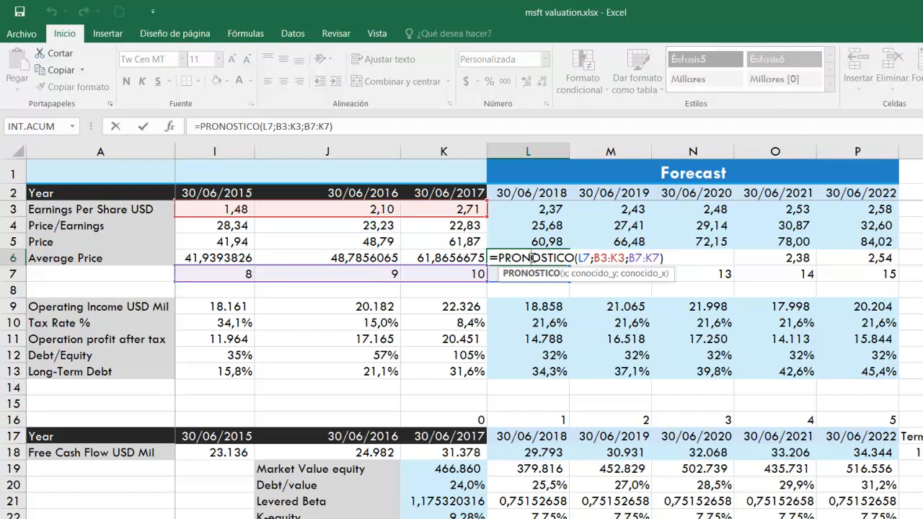
{"action": "key", "text": "Escape"}
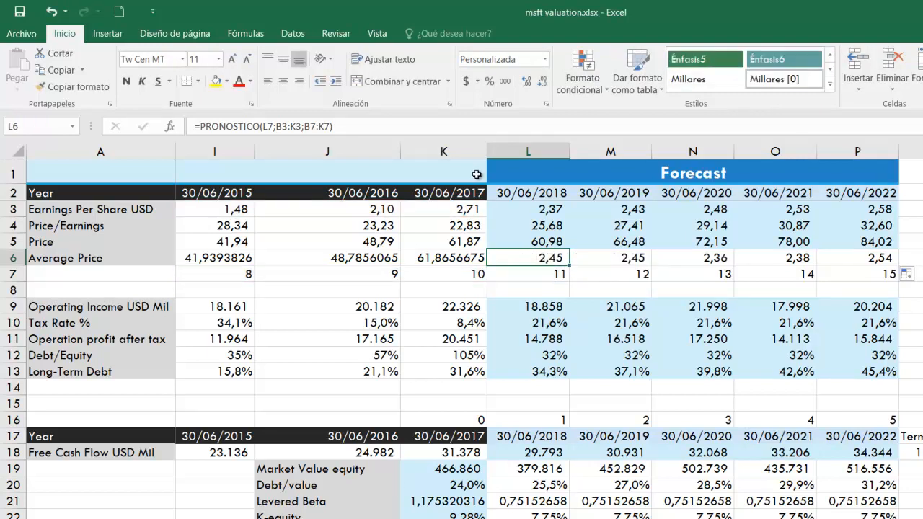
{"action": "left_click", "coordinate": [293, 34]}
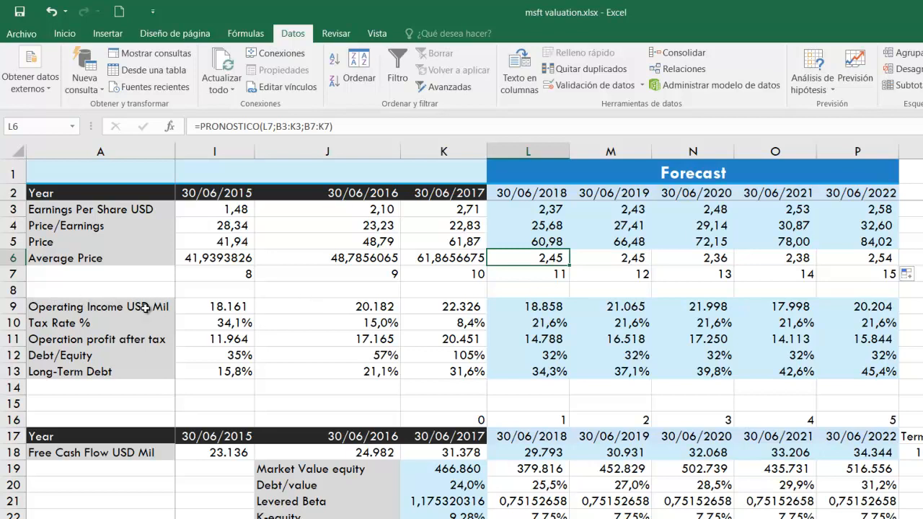
{"action": "left_click", "coordinate": [543, 301]}
{"action": "double_click", "coordinate": [528, 315]}
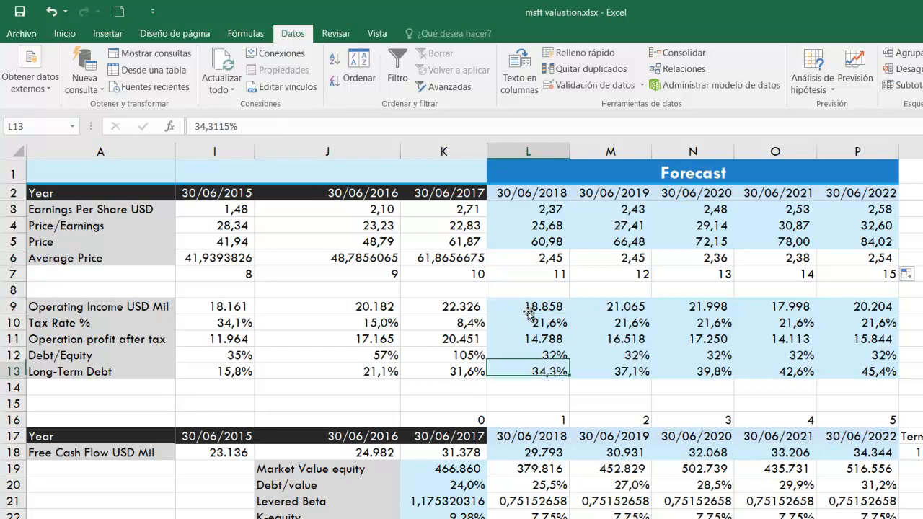
{"action": "left_click", "coordinate": [538, 305]}
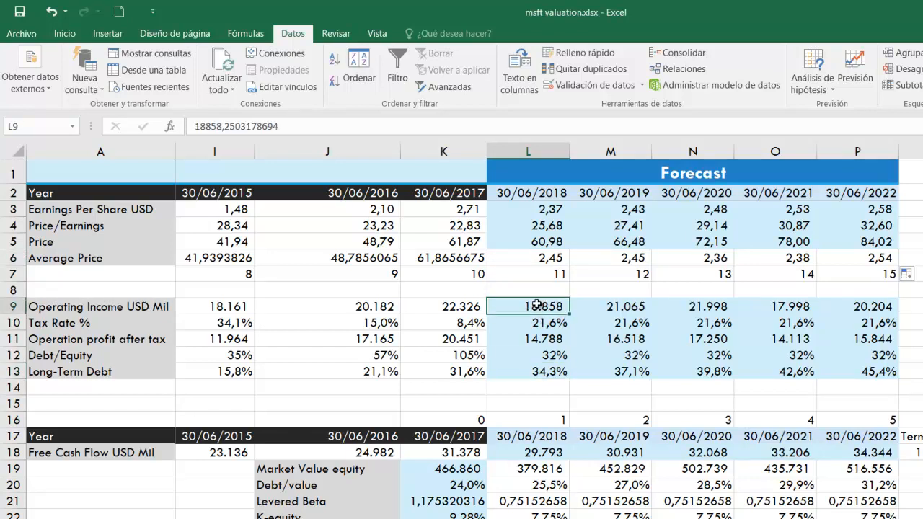
{"action": "double_click", "coordinate": [537, 305]}
{"action": "key", "text": "Return"}
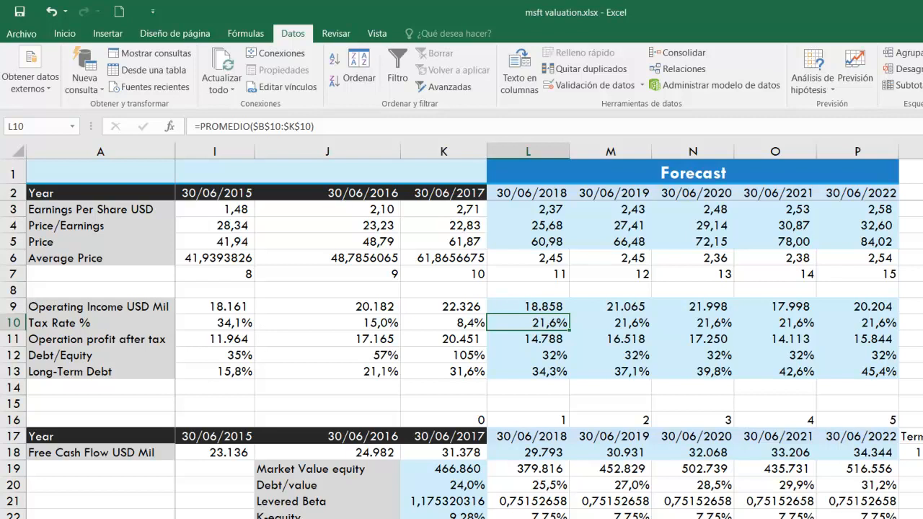
Find the Tax Rate % row under Profitability in the Microsoft ratios sheet and select its historical values from 2008-06 onward
{"action": "left_click", "coordinate": [137, 516]}
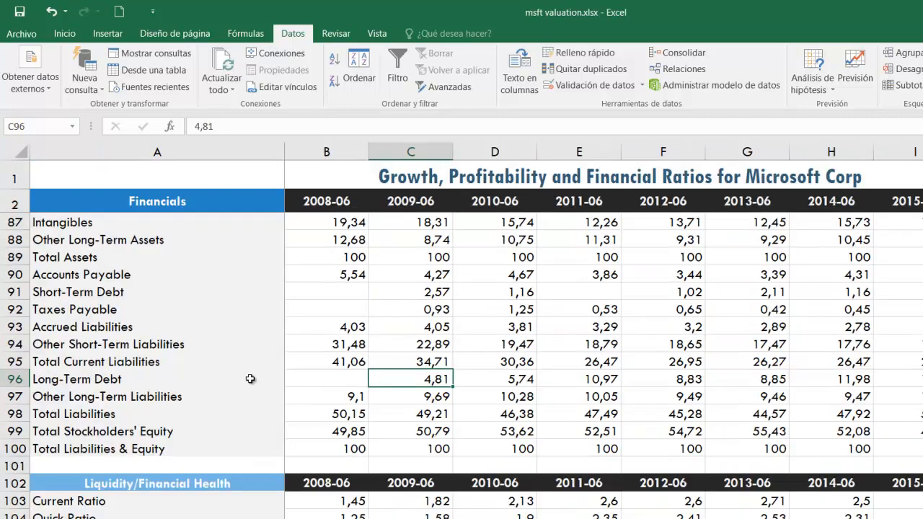
{"action": "scroll", "coordinate": [250, 378], "scroll_direction": "down", "scroll_amount": 5}
{"action": "scroll", "coordinate": [250, 378], "scroll_direction": "down", "scroll_amount": 10}
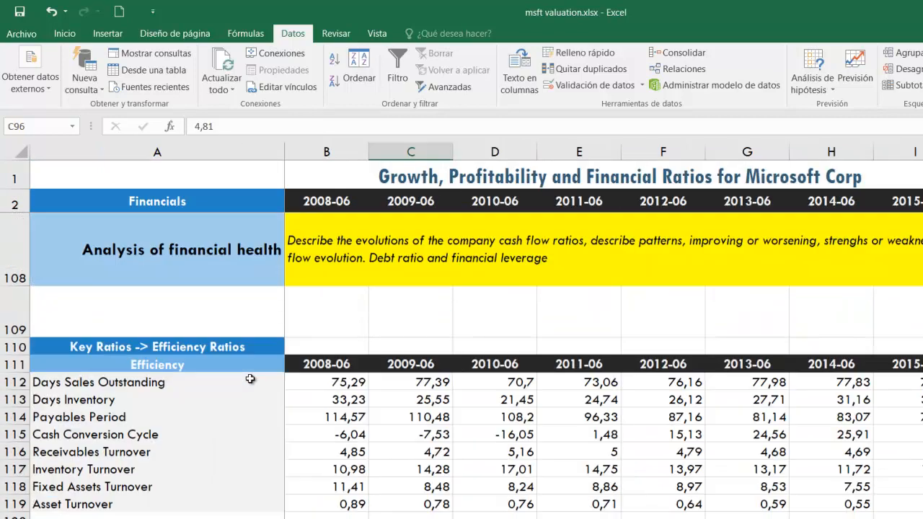
{"action": "scroll", "coordinate": [250, 378], "scroll_direction": "up", "scroll_amount": 8}
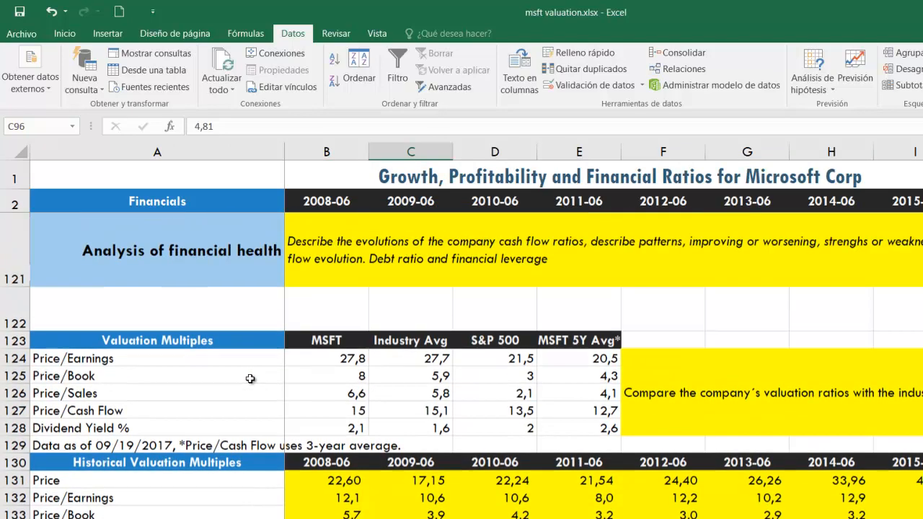
{"action": "scroll", "coordinate": [250, 379], "scroll_direction": "up", "scroll_amount": 6}
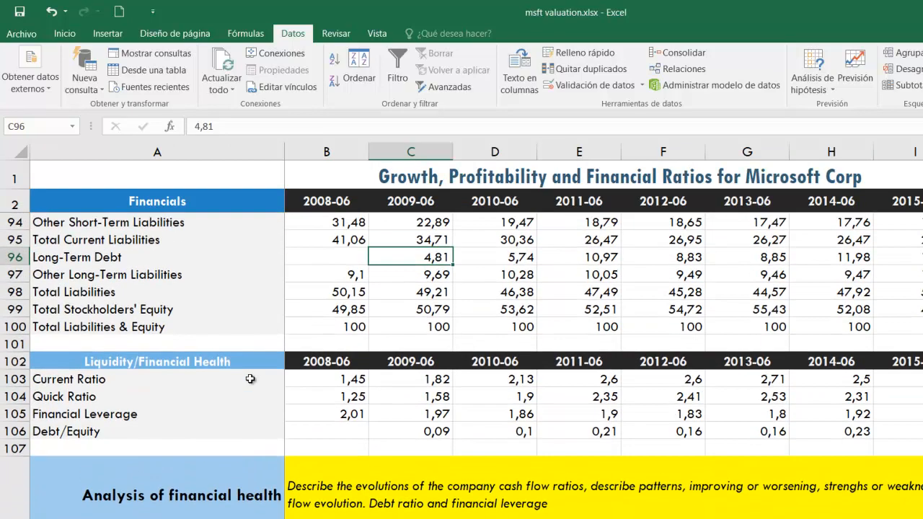
{"action": "scroll", "coordinate": [250, 379], "scroll_direction": "up", "scroll_amount": 7}
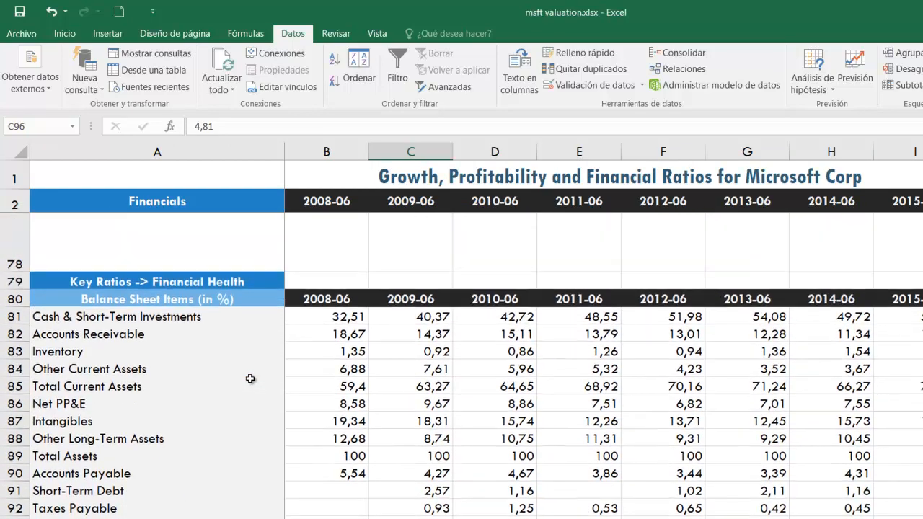
{"action": "scroll", "coordinate": [250, 379], "scroll_direction": "up", "scroll_amount": 10}
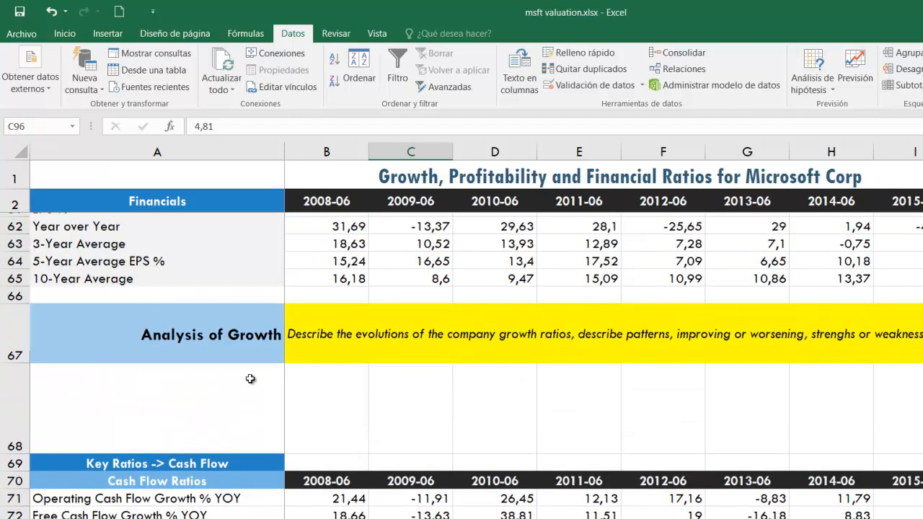
{"action": "scroll", "coordinate": [250, 379], "scroll_direction": "up", "scroll_amount": 6}
{"action": "scroll", "coordinate": [250, 379], "scroll_direction": "down", "scroll_amount": 1}
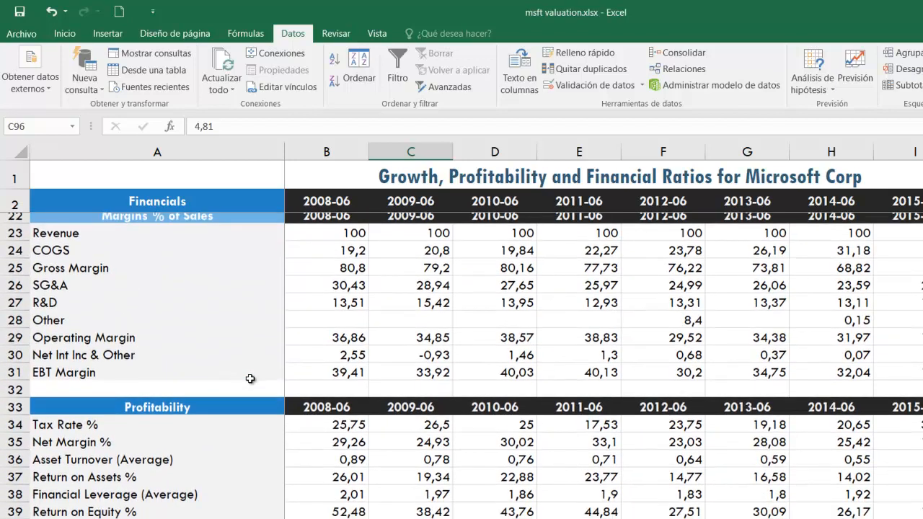
{"action": "left_click_drag", "start_coordinate": [306, 411], "coordinate": [922, 414]}
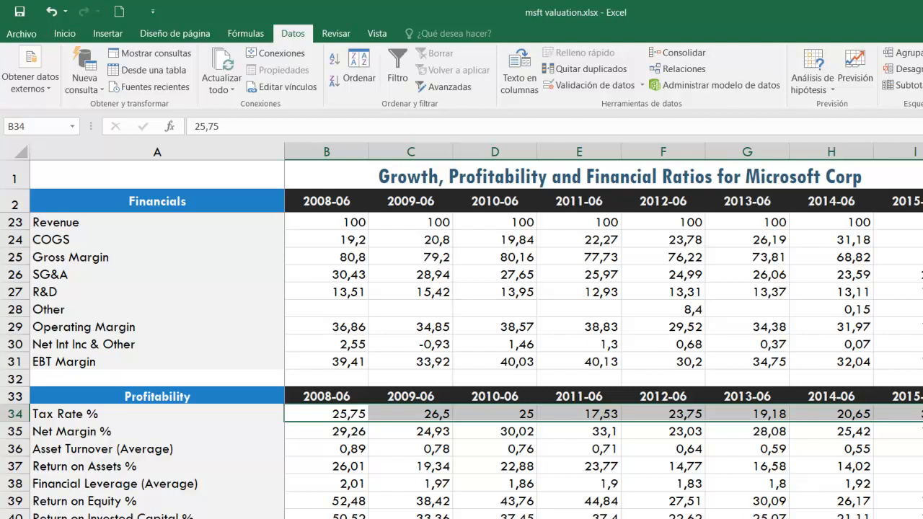
Back in the forecast sheet, select the tax rates L10:P10 and inspect the formulas for operation profit after tax in L11 and debt/equity in L12
{"action": "left_click", "coordinate": [346, 518]}
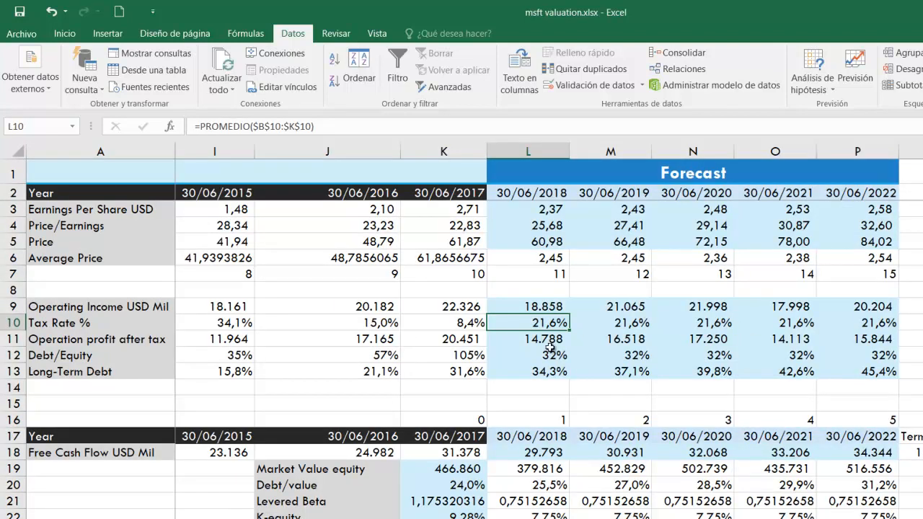
{"action": "left_click_drag", "start_coordinate": [548, 323], "coordinate": [874, 331]}
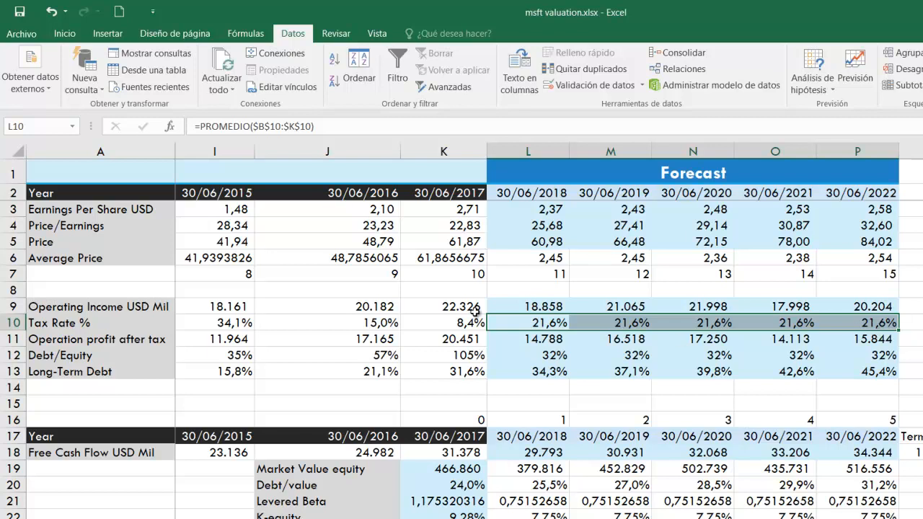
{"action": "left_click", "coordinate": [543, 338]}
{"action": "double_click", "coordinate": [542, 338]}
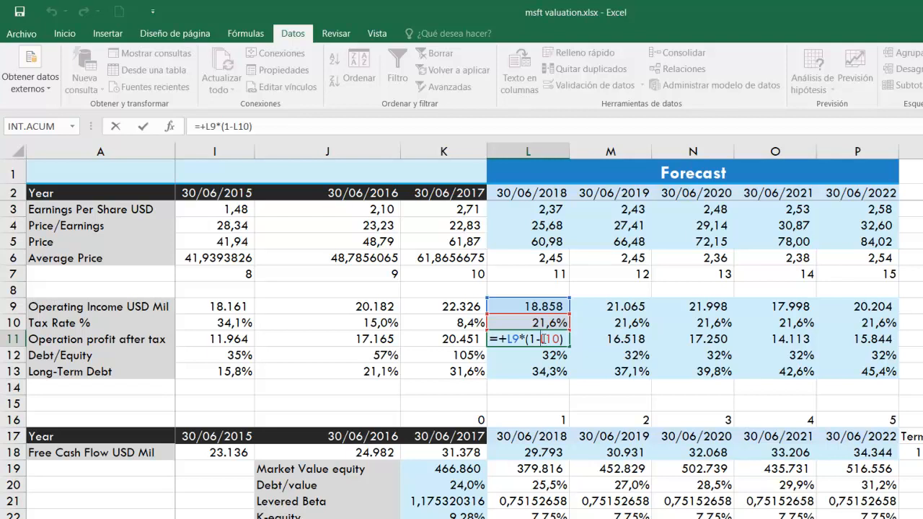
{"action": "key", "text": "Return"}
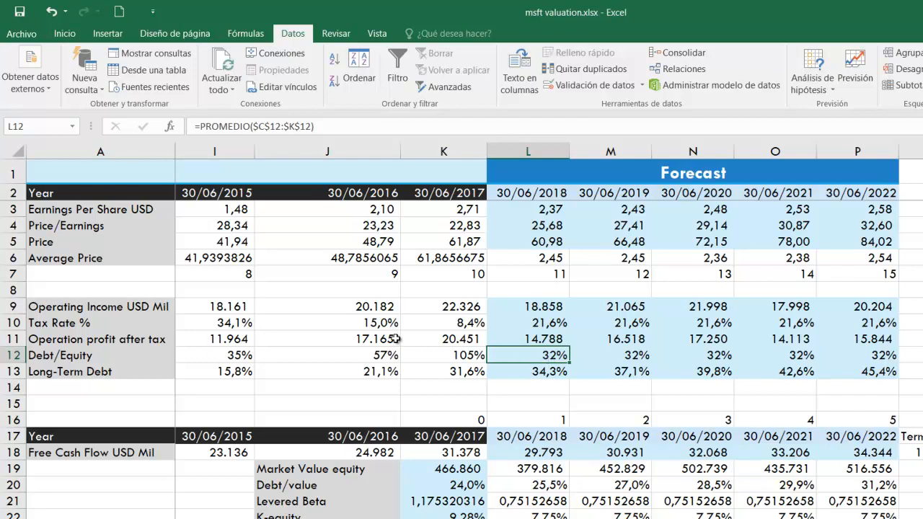
{"action": "double_click", "coordinate": [554, 355]}
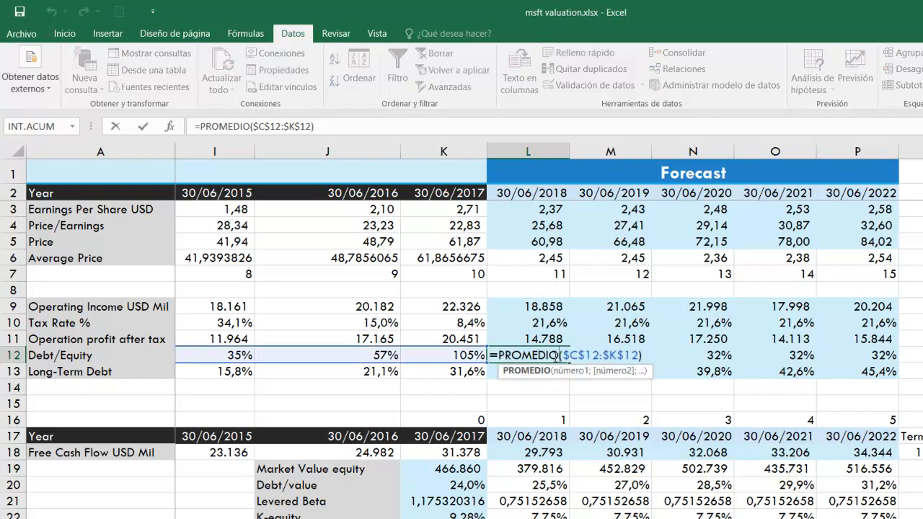
{"action": "key", "text": "Return"}
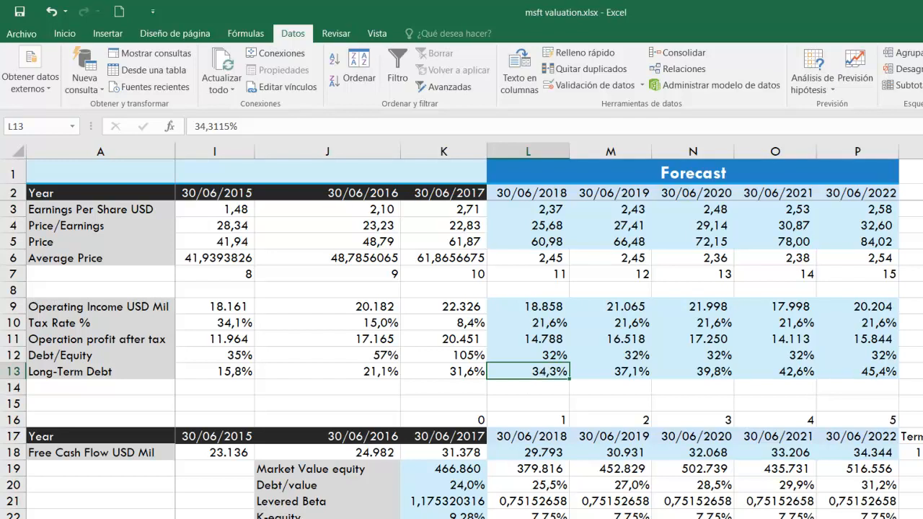
Find the Long-Term Debt row among the ratios sheet's balance sheet items and select its historical values from 2009-06 onward
{"action": "left_click", "coordinate": [268, 518]}
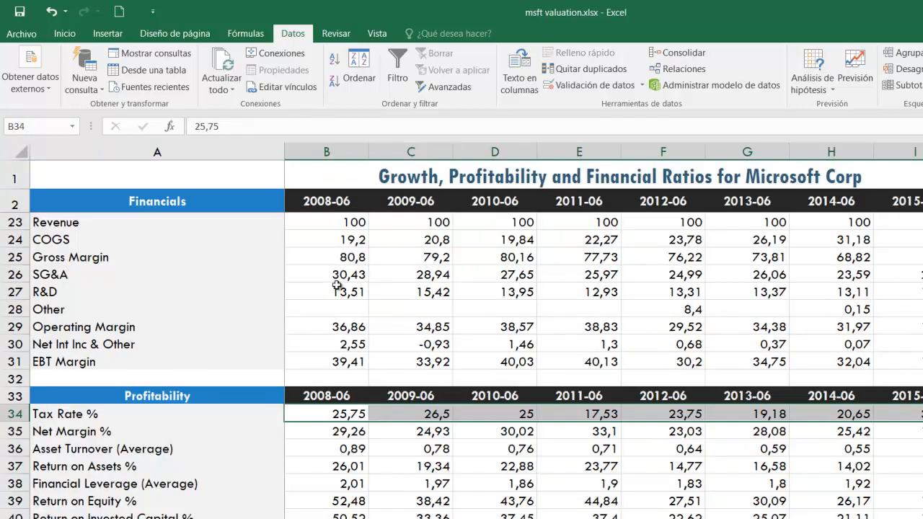
{"action": "scroll", "coordinate": [336, 286], "scroll_direction": "up", "scroll_amount": 7}
{"action": "scroll", "coordinate": [336, 285], "scroll_direction": "down", "scroll_amount": 18}
{"action": "scroll", "coordinate": [336, 285], "scroll_direction": "down", "scroll_amount": 7}
{"action": "scroll", "coordinate": [336, 285], "scroll_direction": "down", "scroll_amount": 1}
{"action": "scroll", "coordinate": [336, 285], "scroll_direction": "down", "scroll_amount": 1}
{"action": "scroll", "coordinate": [336, 285], "scroll_direction": "up", "scroll_amount": 2}
{"action": "scroll", "coordinate": [336, 284], "scroll_direction": "down", "scroll_amount": 1}
{"action": "scroll", "coordinate": [336, 285], "scroll_direction": "down", "scroll_amount": 1}
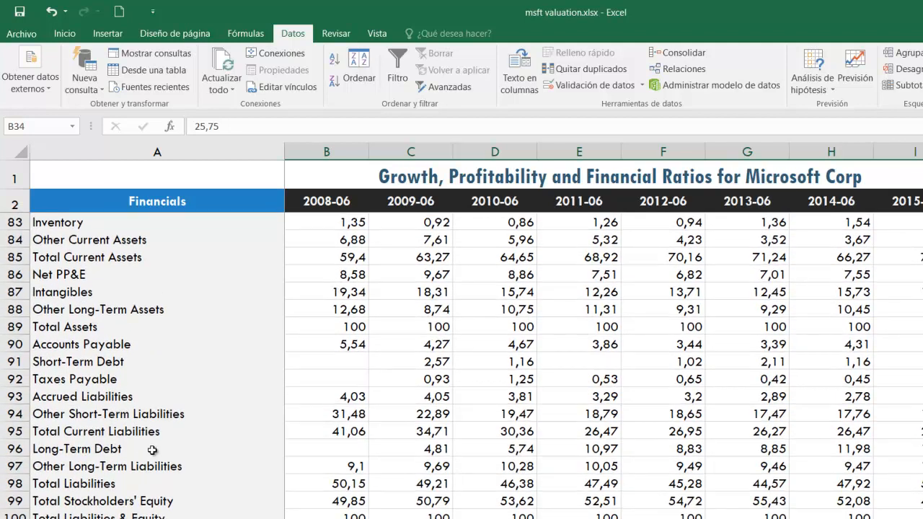
{"action": "left_click_drag", "start_coordinate": [419, 446], "coordinate": [922, 449]}
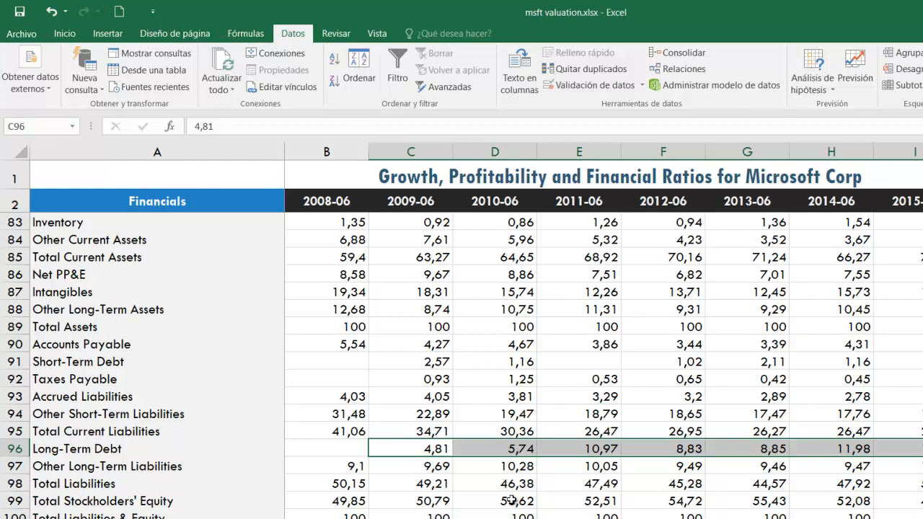
Return to the forecast sheet and inspect the contents of the long-term debt cell L13 and the PRONOSTICO formula in L6
{"action": "left_click", "coordinate": [505, 518]}
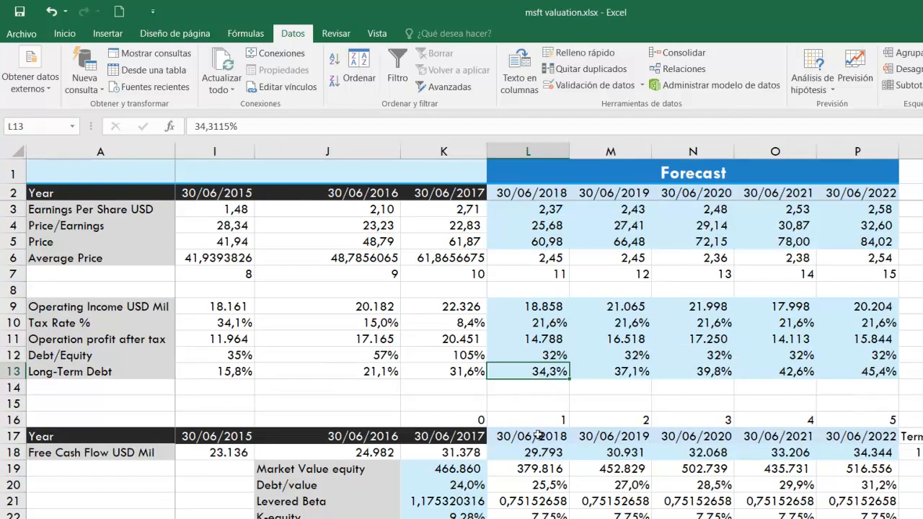
{"action": "double_click", "coordinate": [539, 371]}
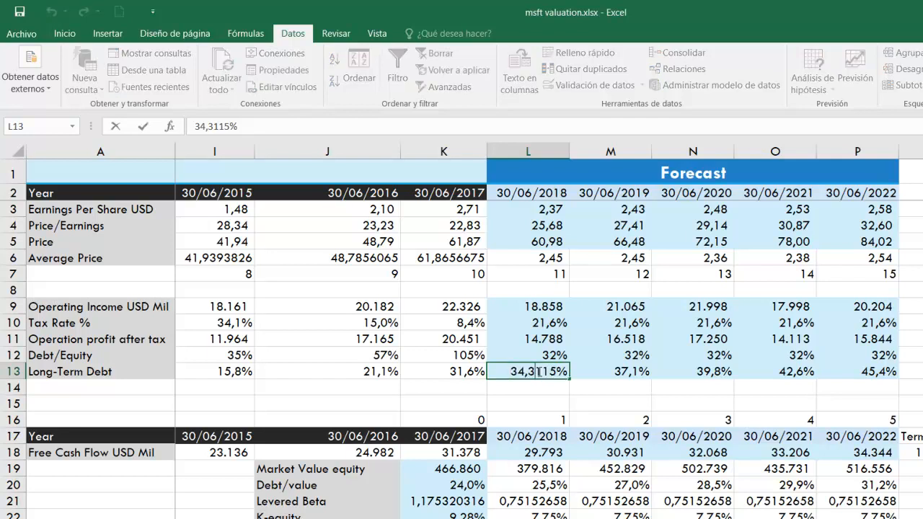
{"action": "key", "text": "Return"}
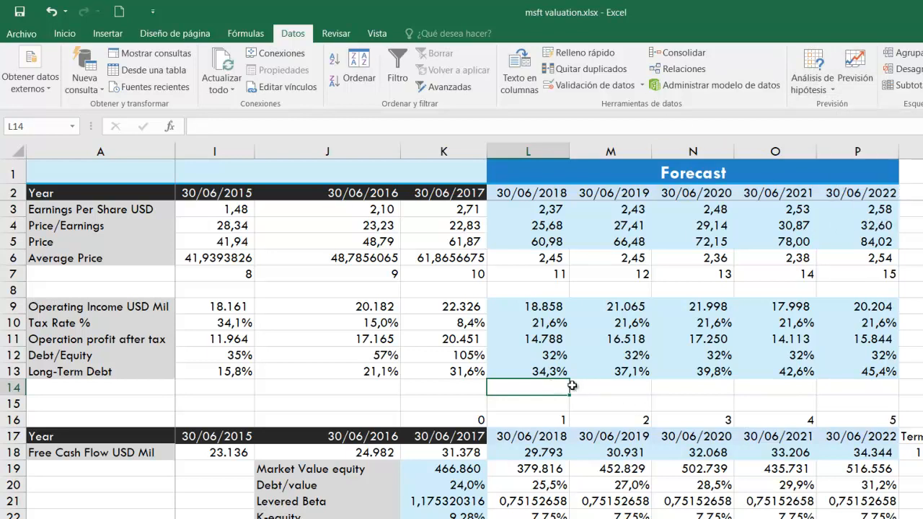
{"action": "double_click", "coordinate": [542, 257]}
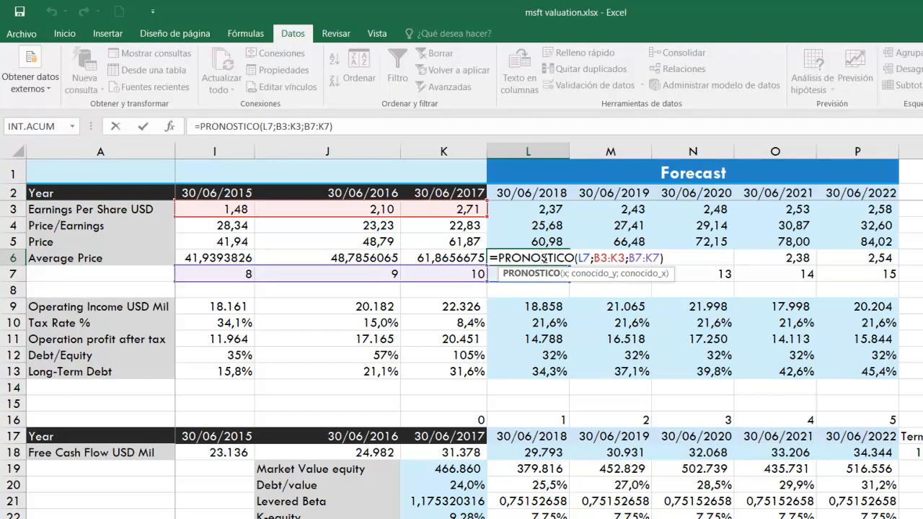